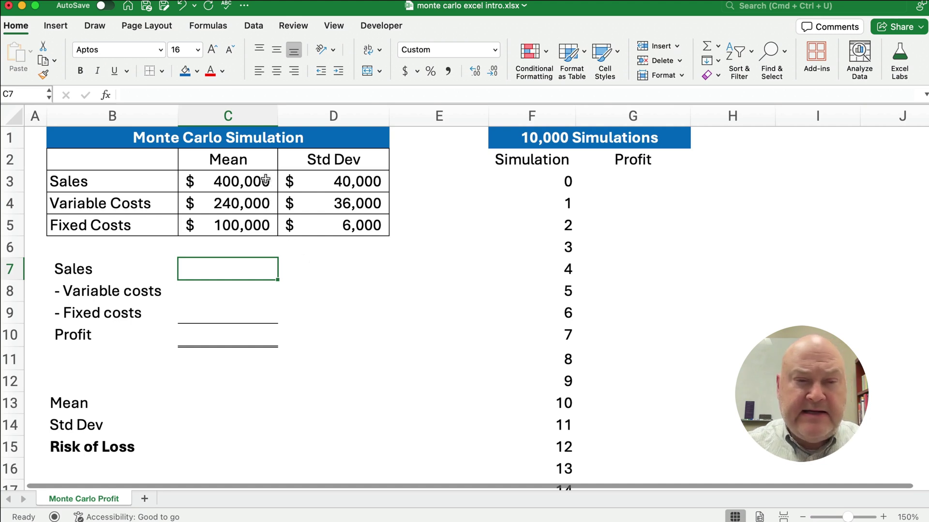
Select C7 and insert the NORM.INV function, found by searching 'norm.in'
drag(251, 160, 270, 224)
drag(350, 167, 342, 223)
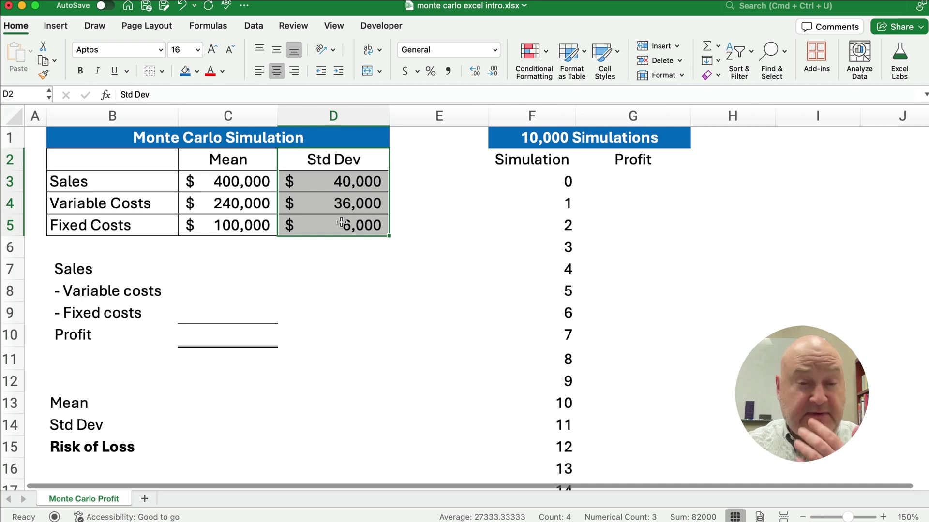
click(231, 268)
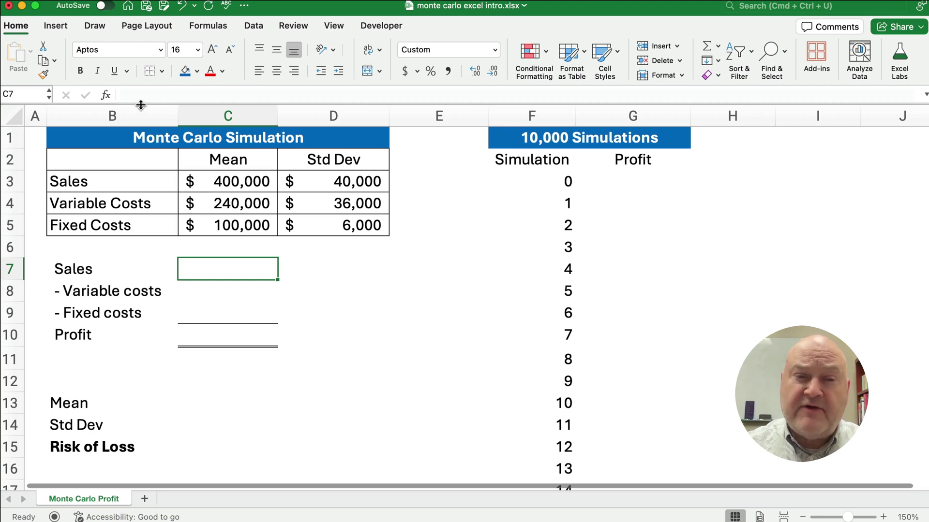
click(107, 94)
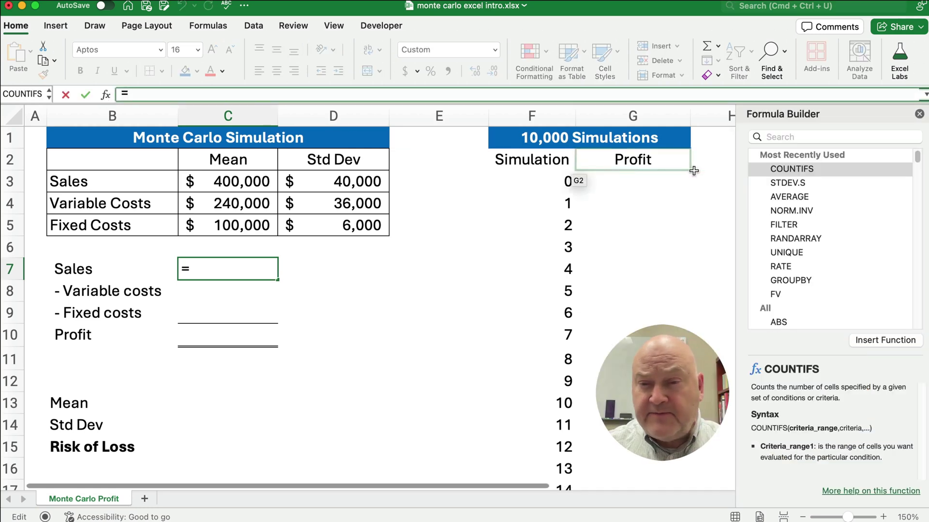
click(774, 137)
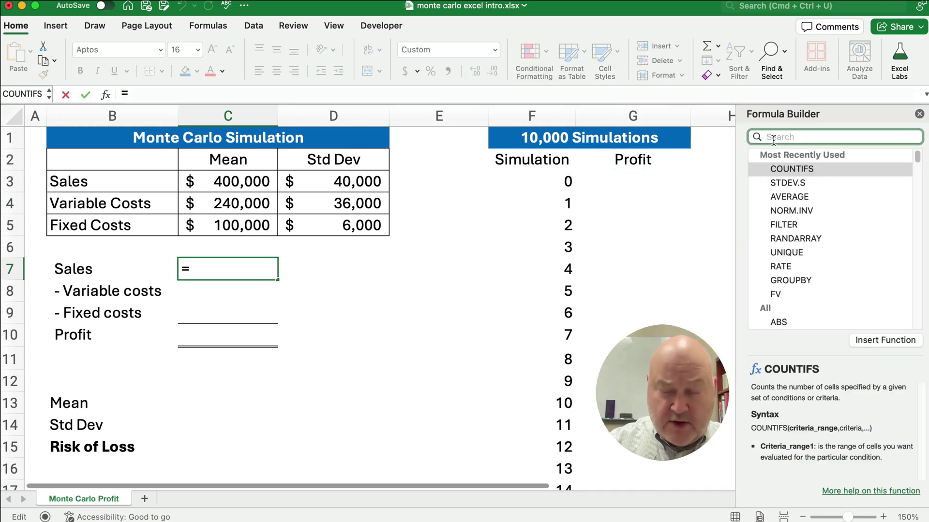
text(norm.)
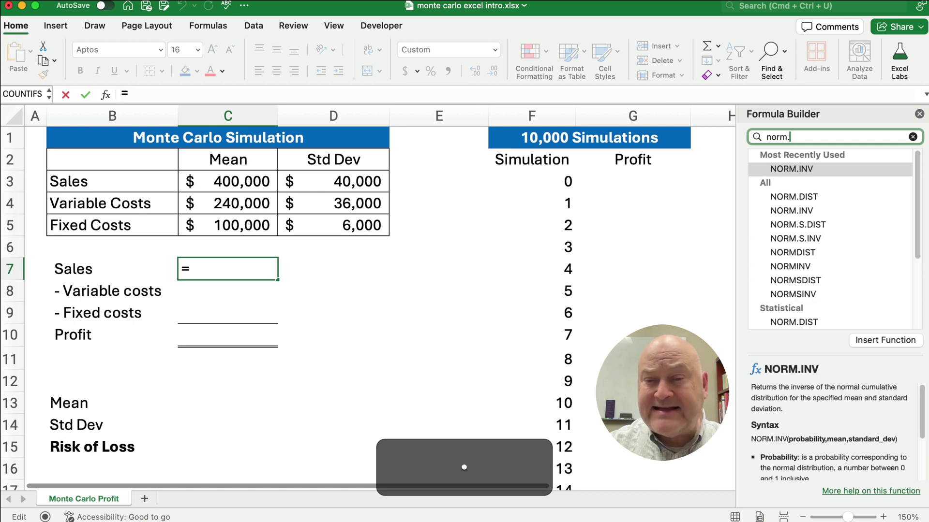
text(in)
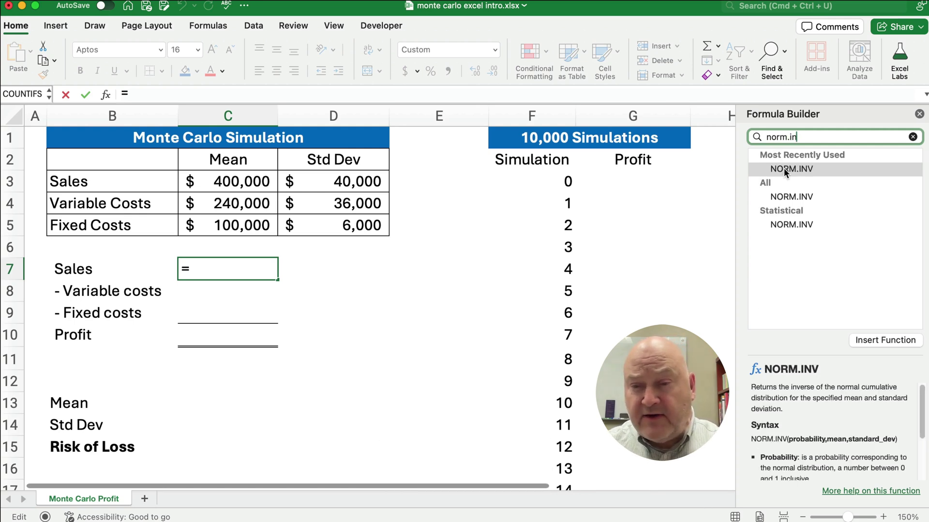
double_click(783, 167)
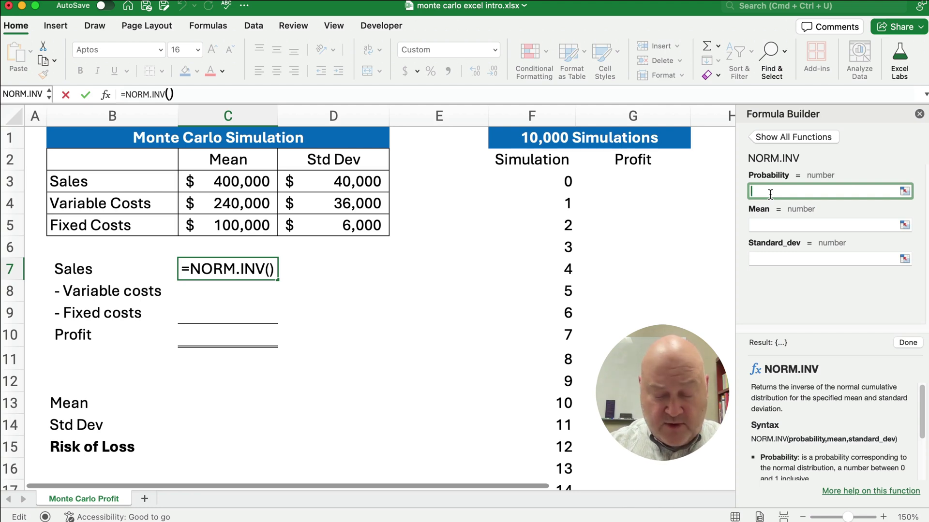
Give NORM.INV the arguments rand(), mean C3 and standard deviation D3, giving $407,419
text(rand)
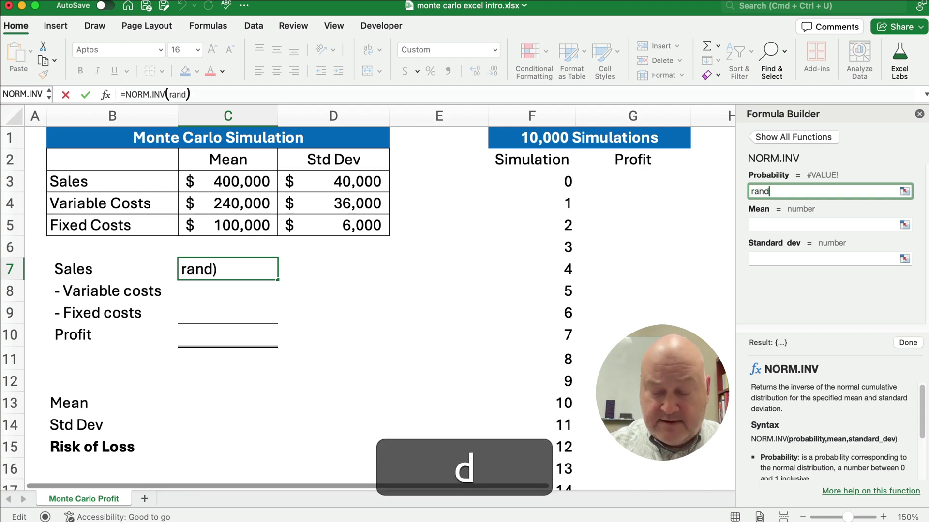
text(())
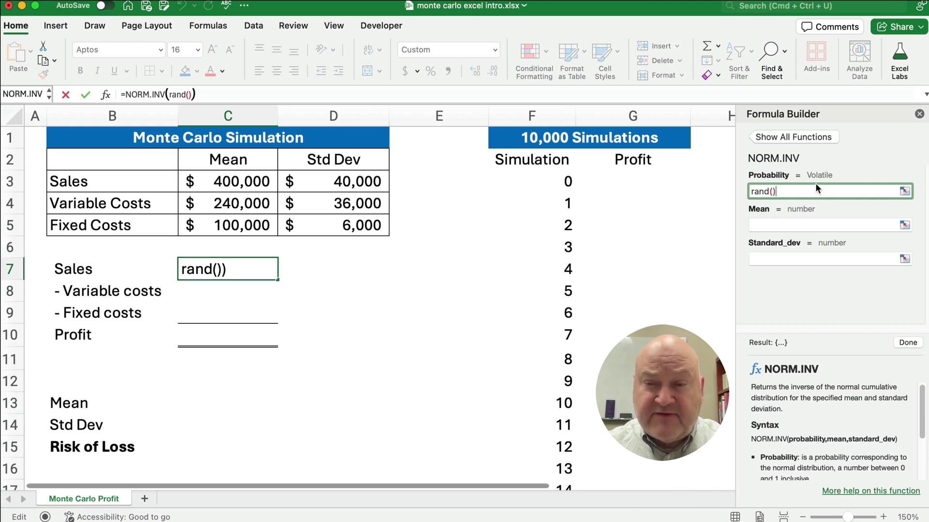
click(766, 226)
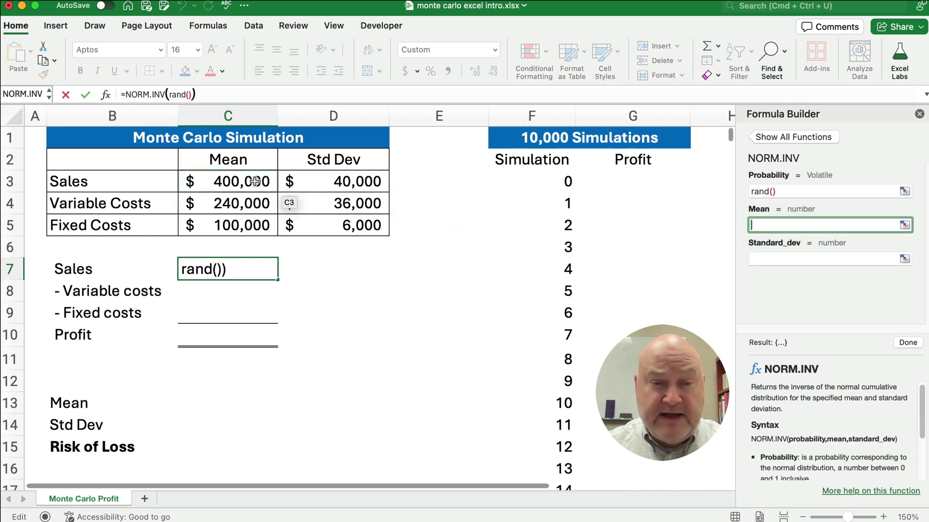
click(232, 182)
click(759, 259)
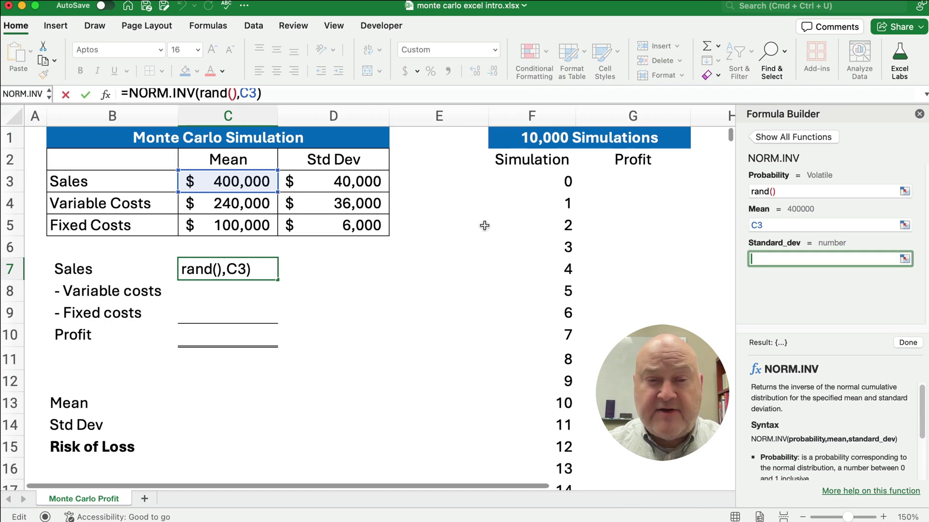
click(363, 183)
key(Return)
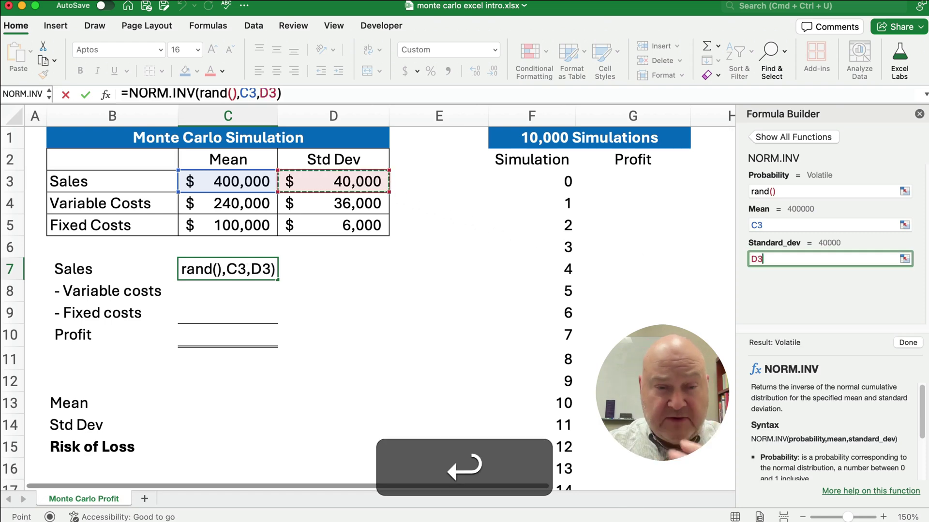
click(907, 343)
Fill C7's random-draw formula down through C8 and C9
click(257, 286)
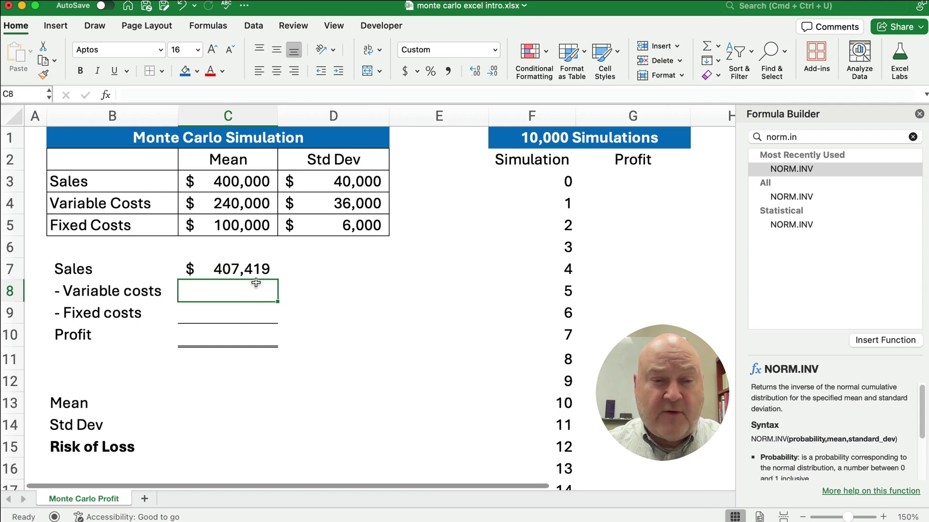
click(253, 271)
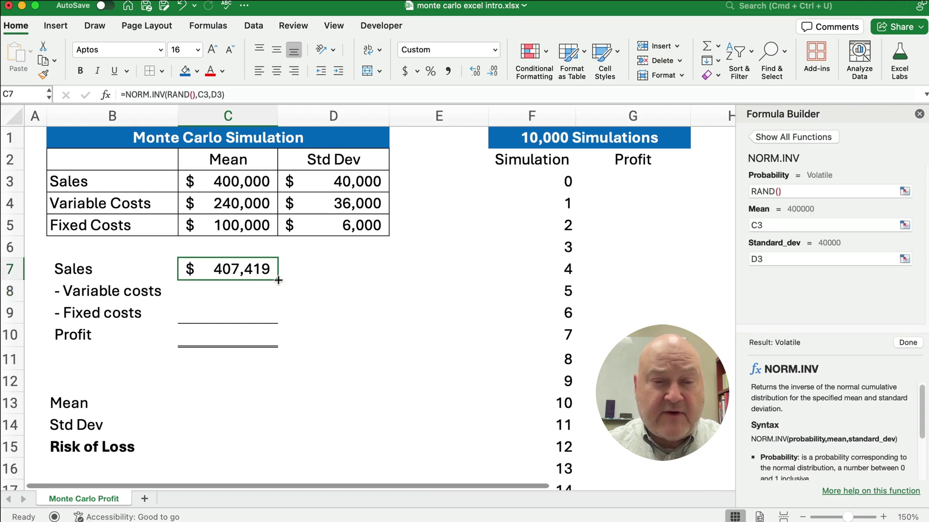
drag(280, 282, 275, 320)
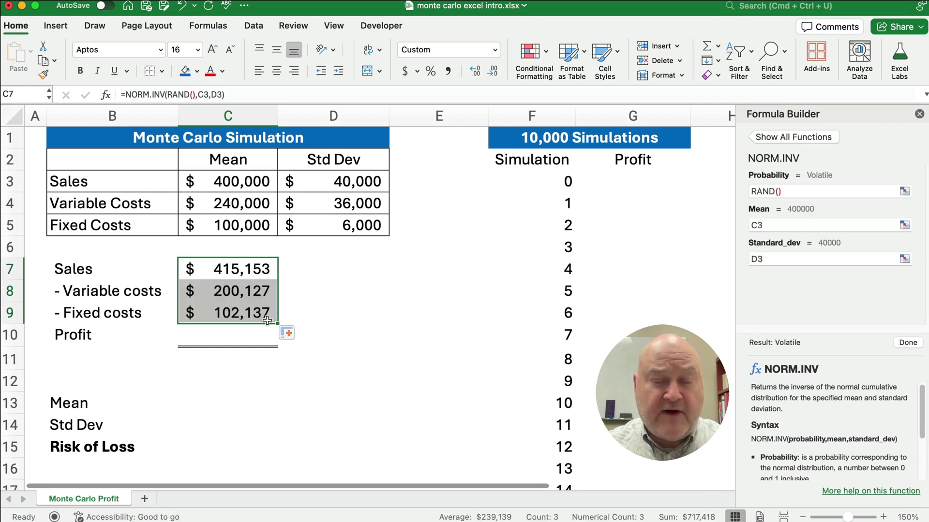
Enter =C7-C8-C9 in C10 for Profit, showing $77,896
click(220, 331)
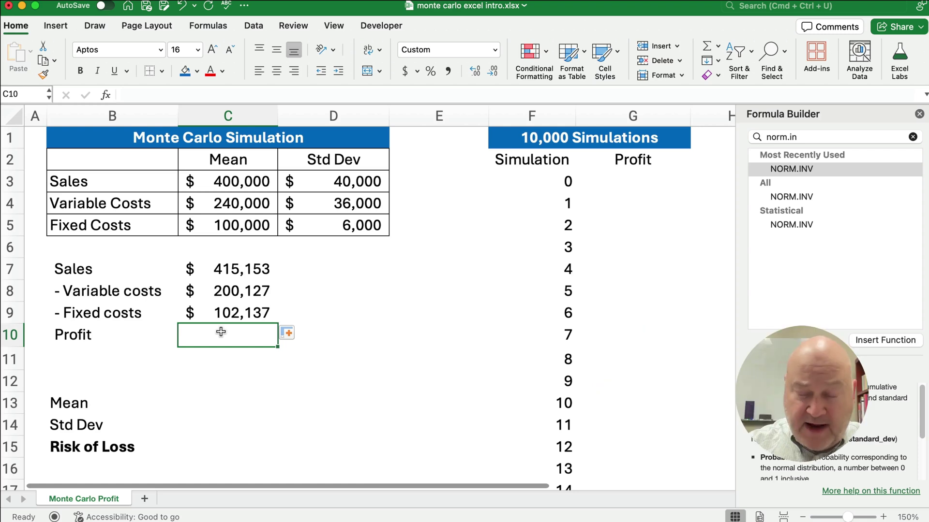
text(=)
click(247, 271)
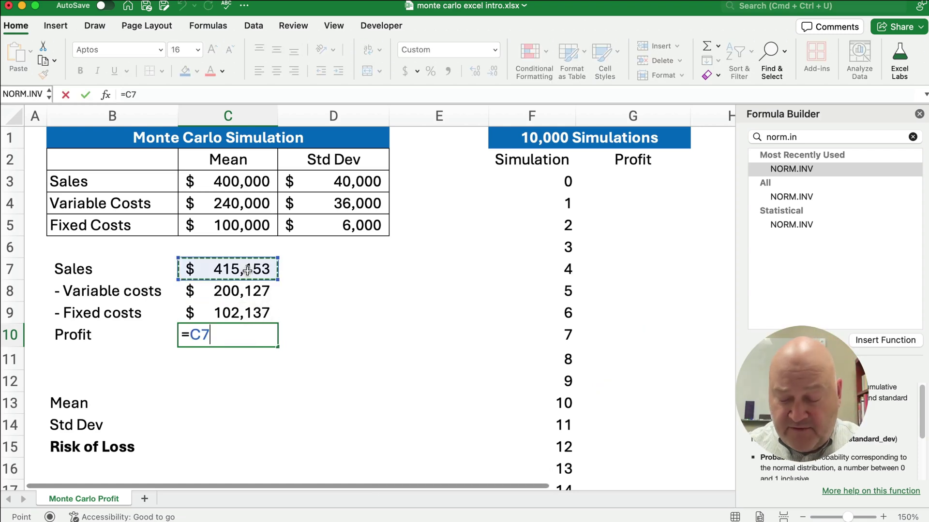
text(-)
click(256, 290)
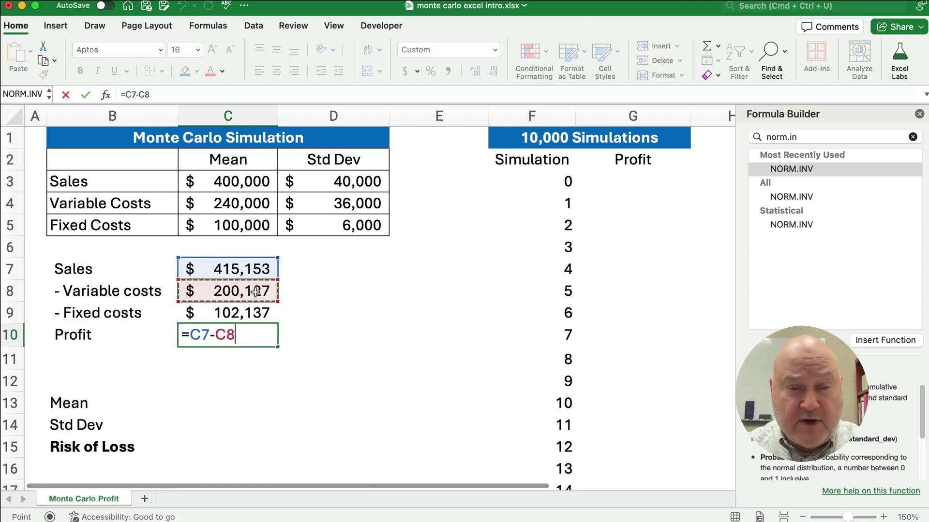
text(-)
click(243, 313)
key(Return)
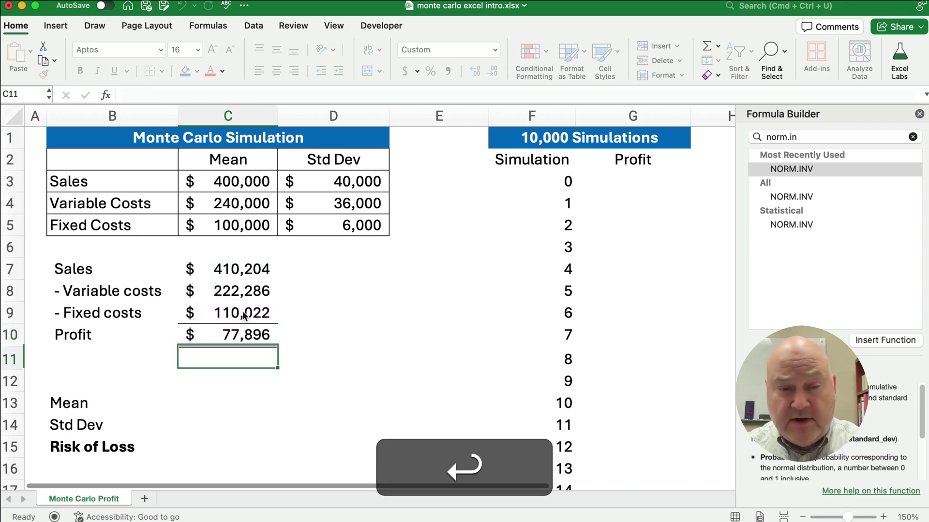
click(228, 383)
click(238, 337)
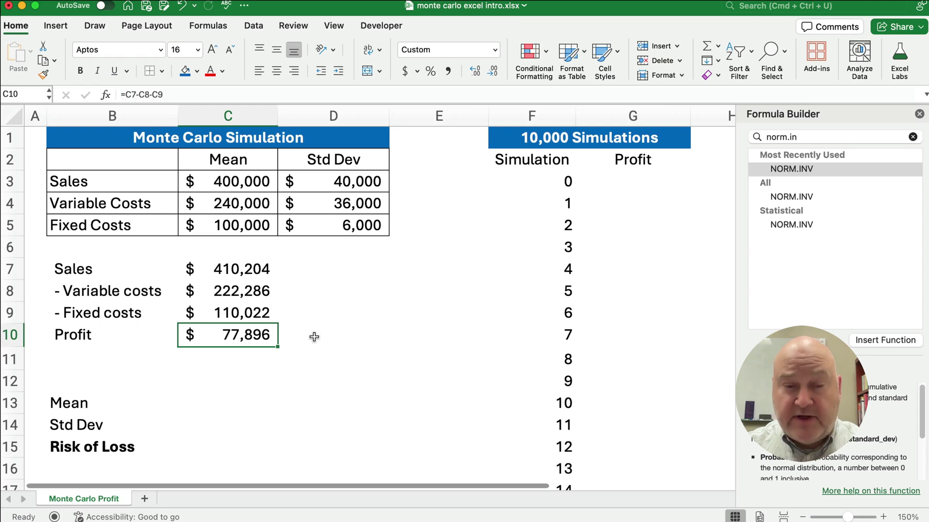
Recalculate four times with F9 until profit shows a $(25,431) loss, then close Formula Builder
key(F9)
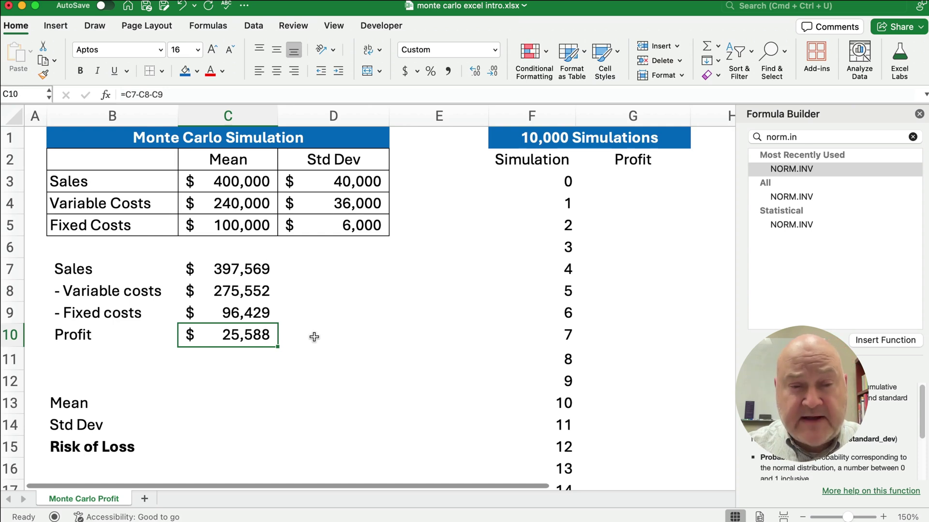
key(F9)
key(F9)
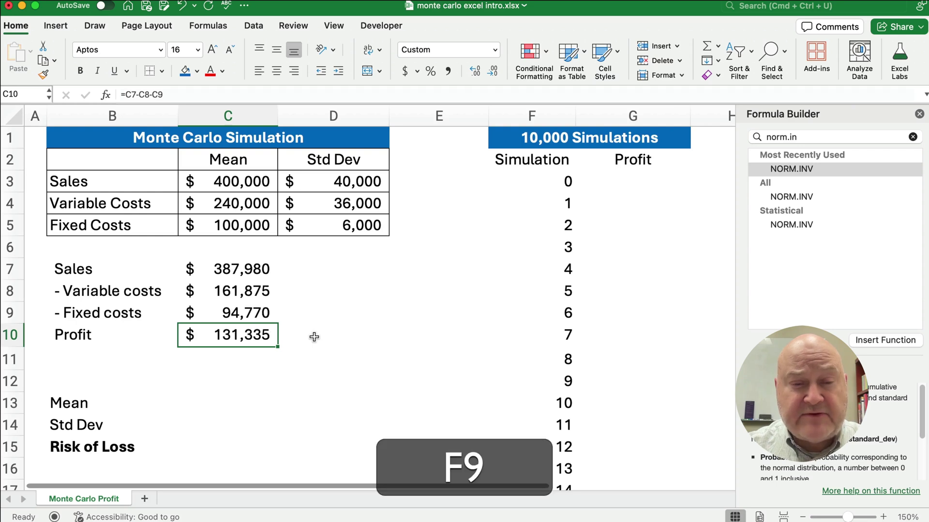
key(F9)
key(F9)
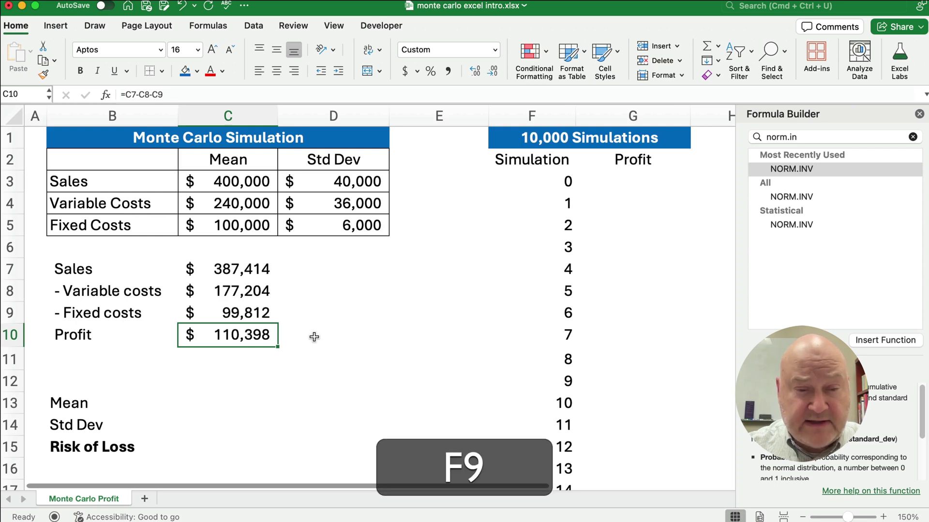
key(F9)
key(F9)
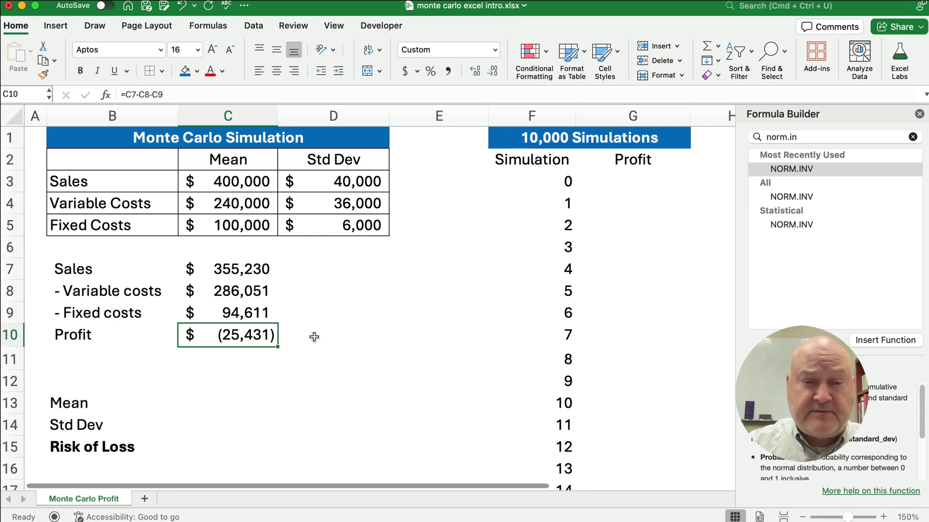
click(918, 114)
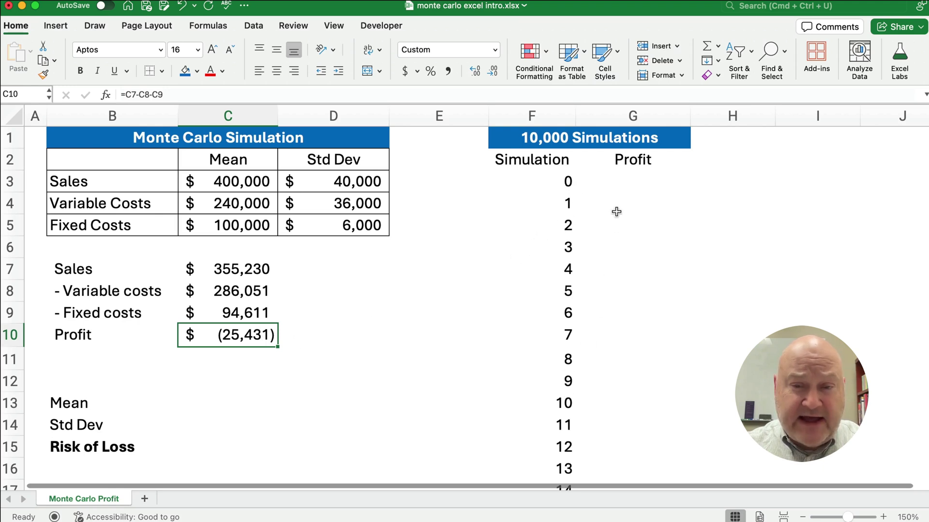
Link G3 to C10 with =C10 and recalculate twice, giving $187,811
click(628, 184)
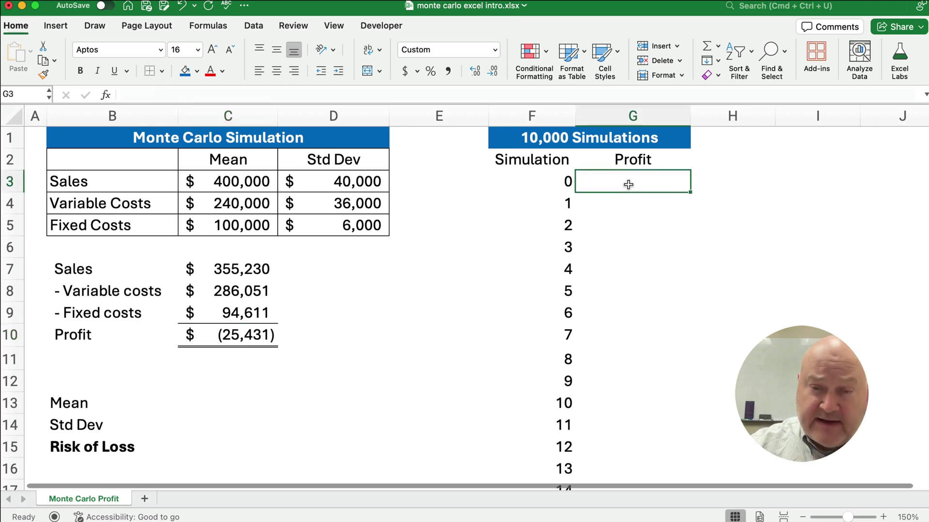
text(=)
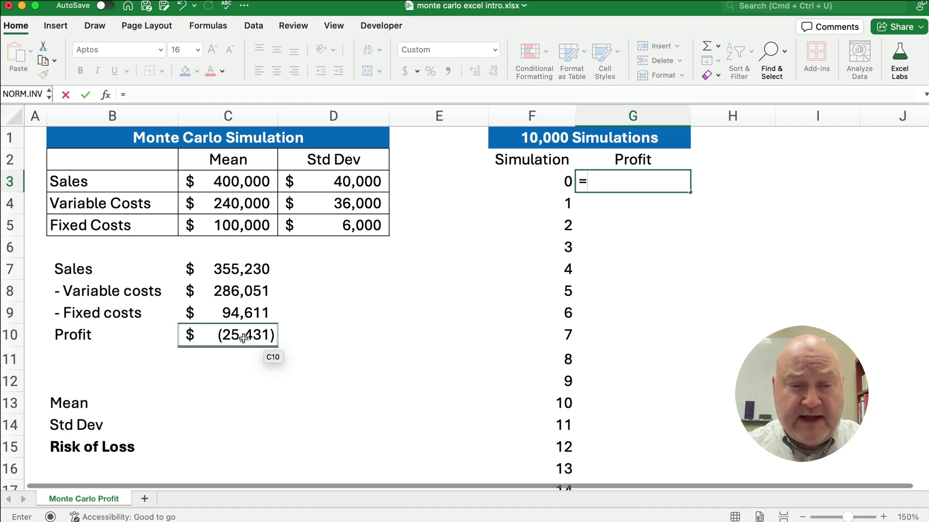
click(243, 338)
key(Return)
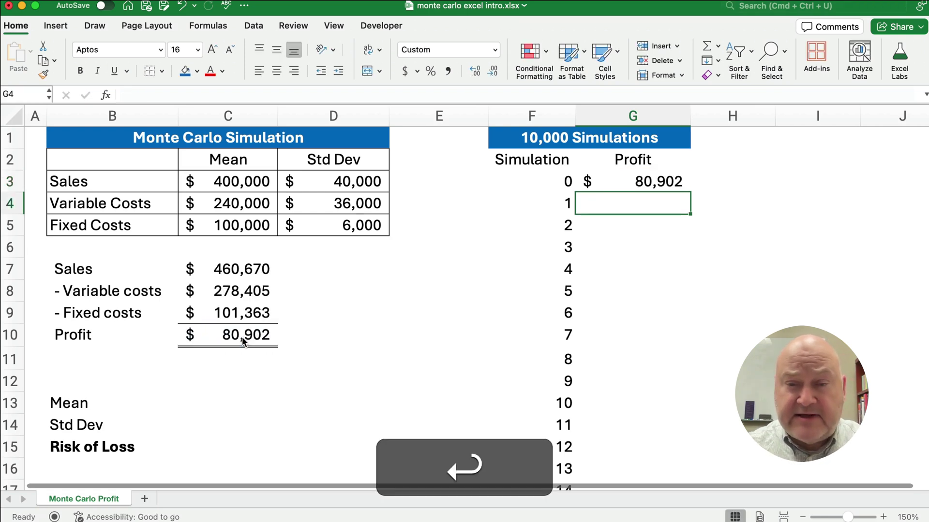
click(634, 183)
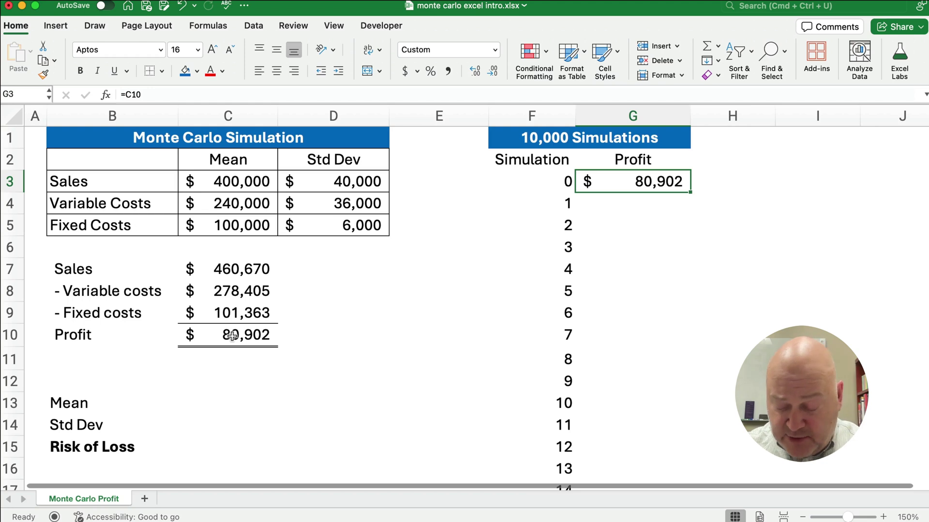
key(F9)
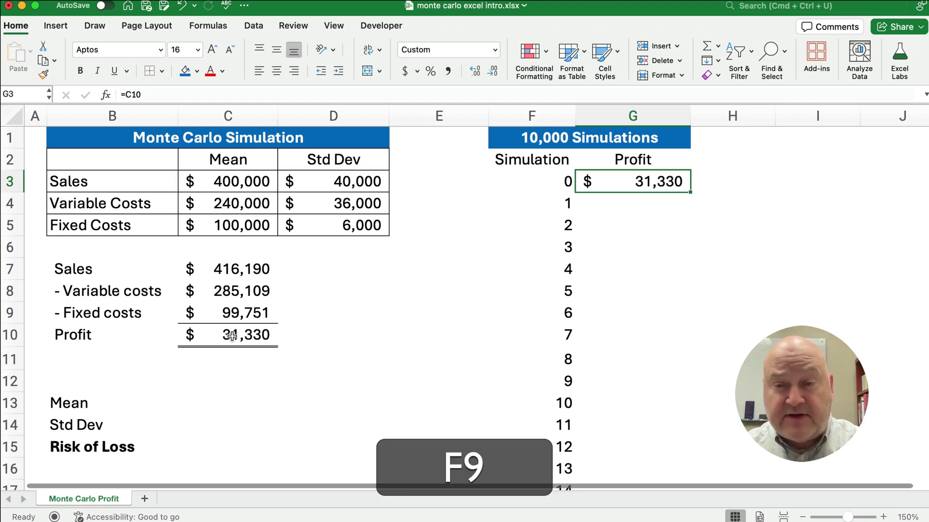
key(F9)
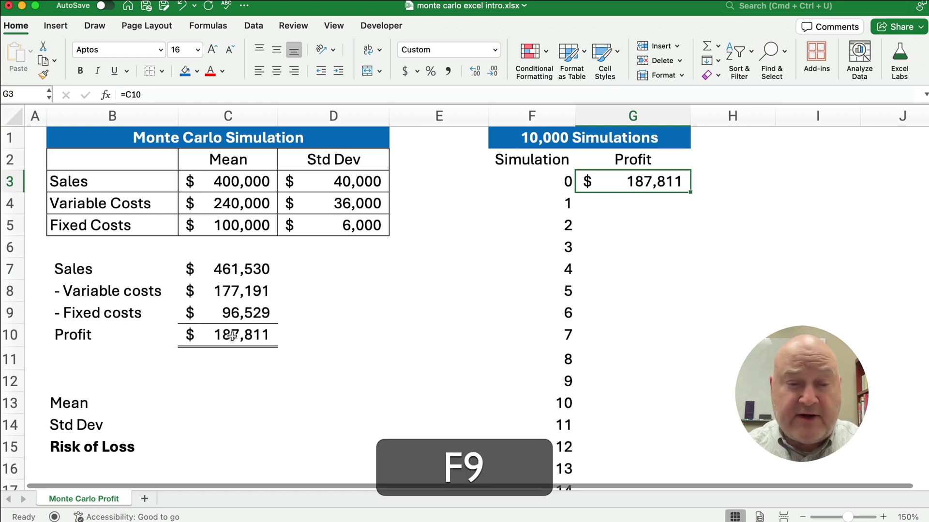
click(660, 200)
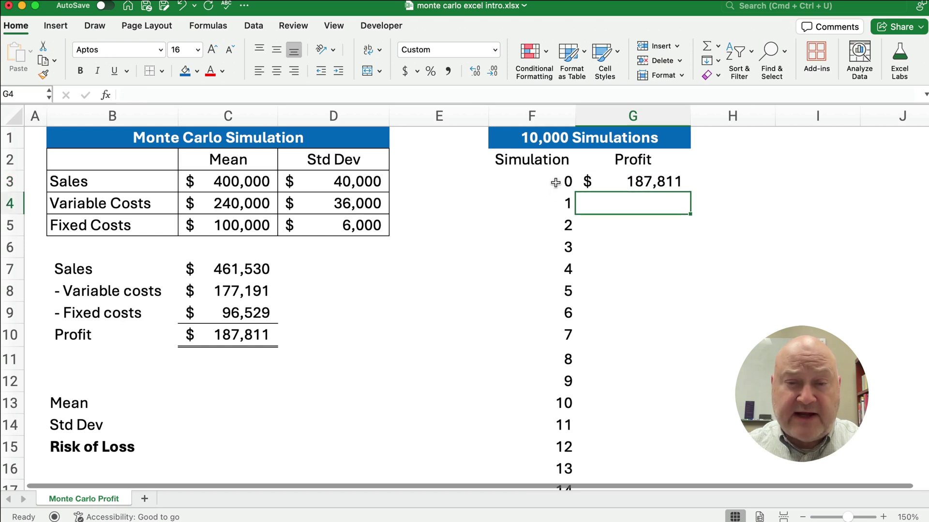
Check the run numbers reach 10000, then select F3:G10003
click(551, 203)
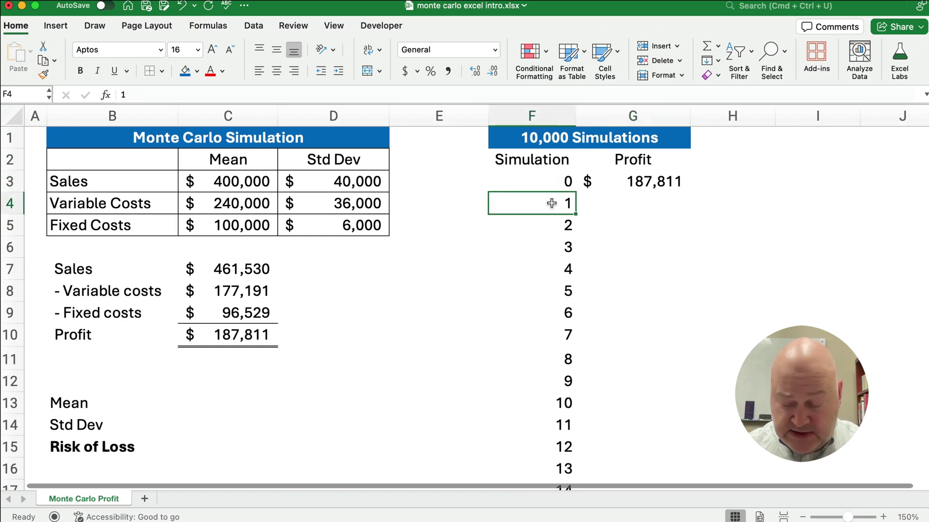
key(super+Down)
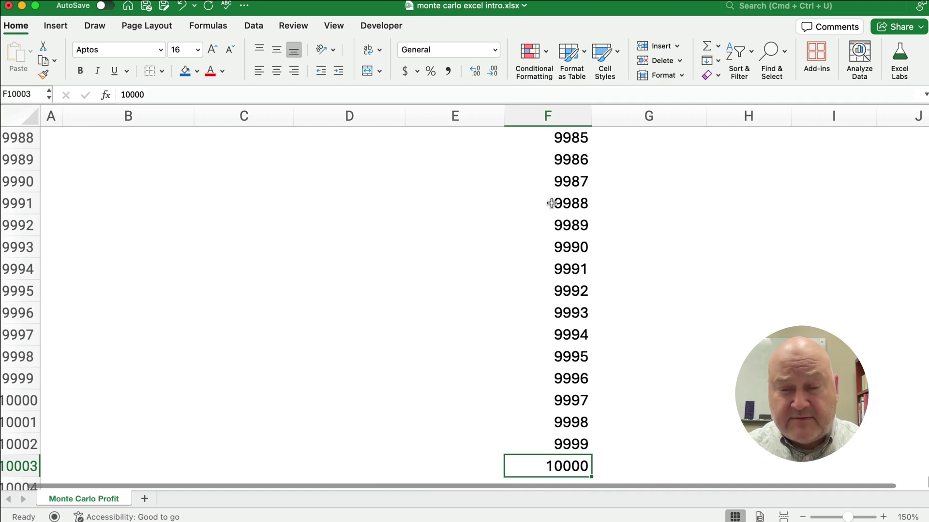
key(super+Up)
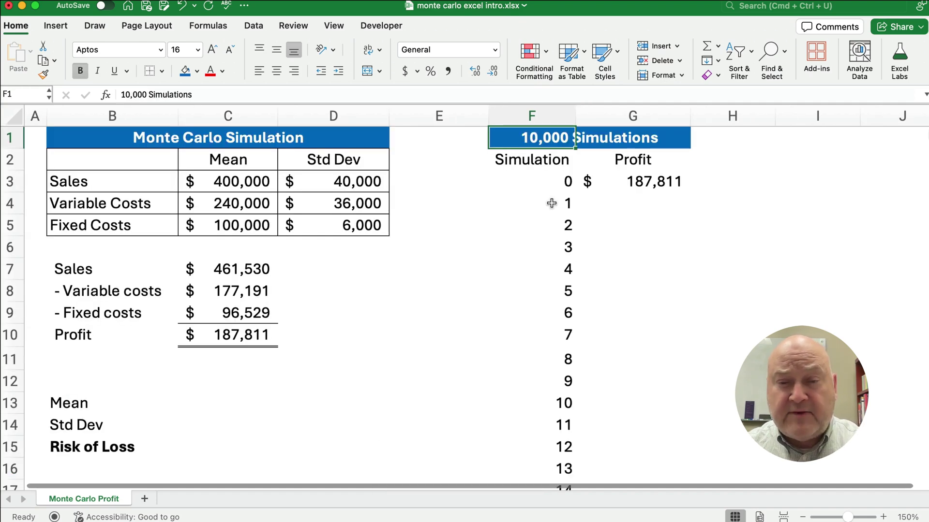
drag(554, 184, 635, 198)
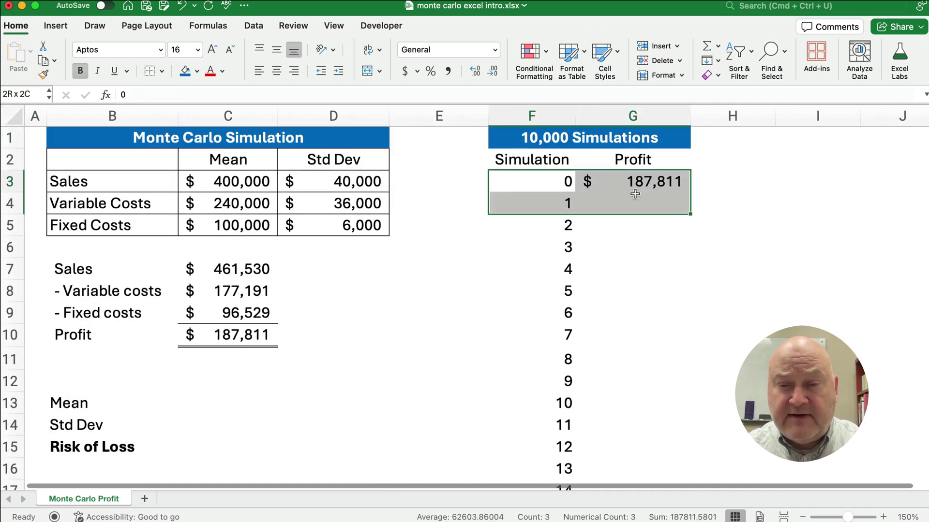
key(shift+super+Down)
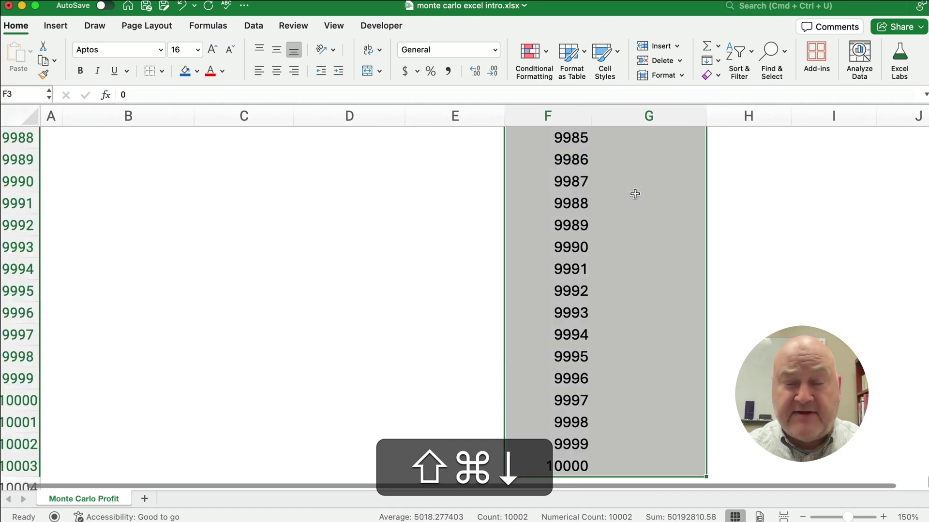
Create a What-If data table on F3:G10003 with $I$4 as the column input cell
click(259, 28)
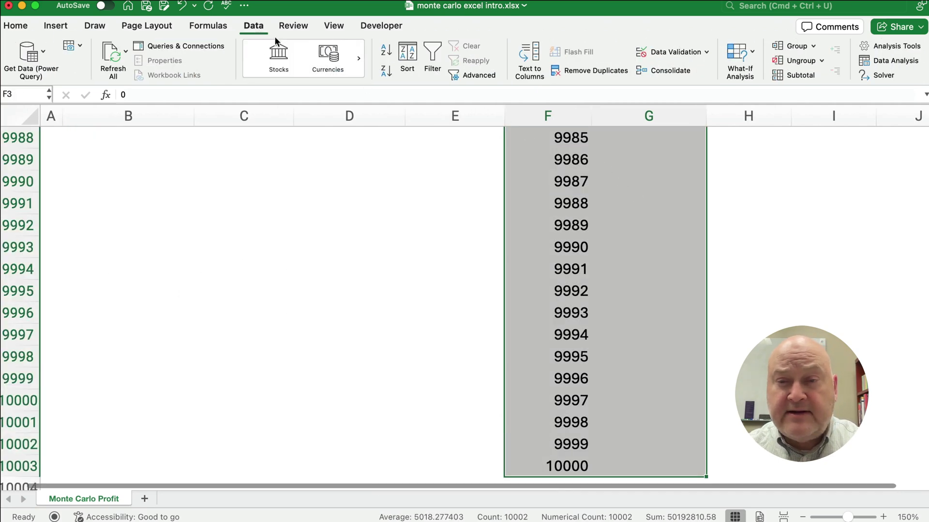
click(752, 53)
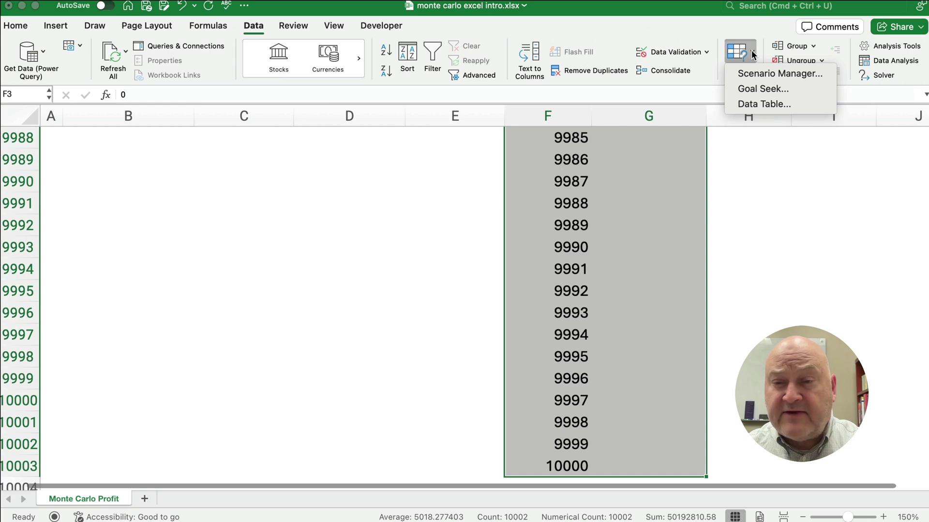
click(756, 109)
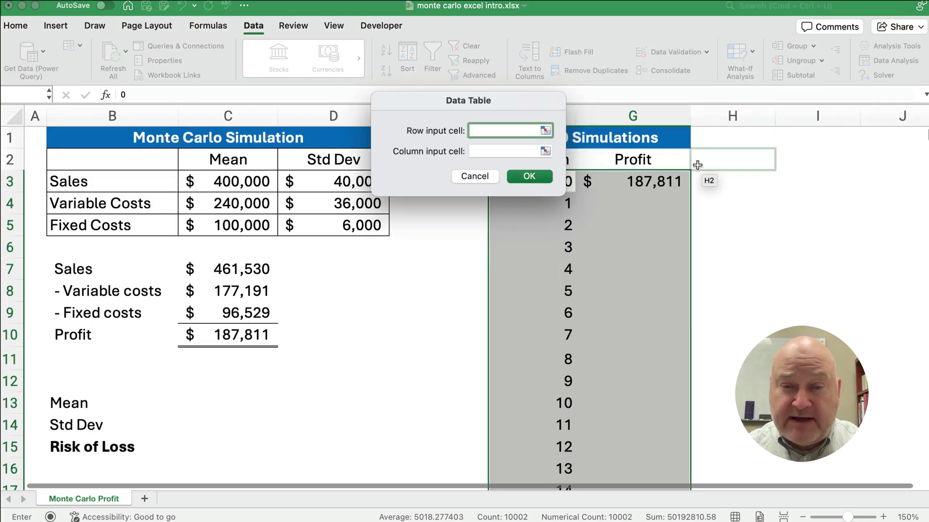
click(483, 152)
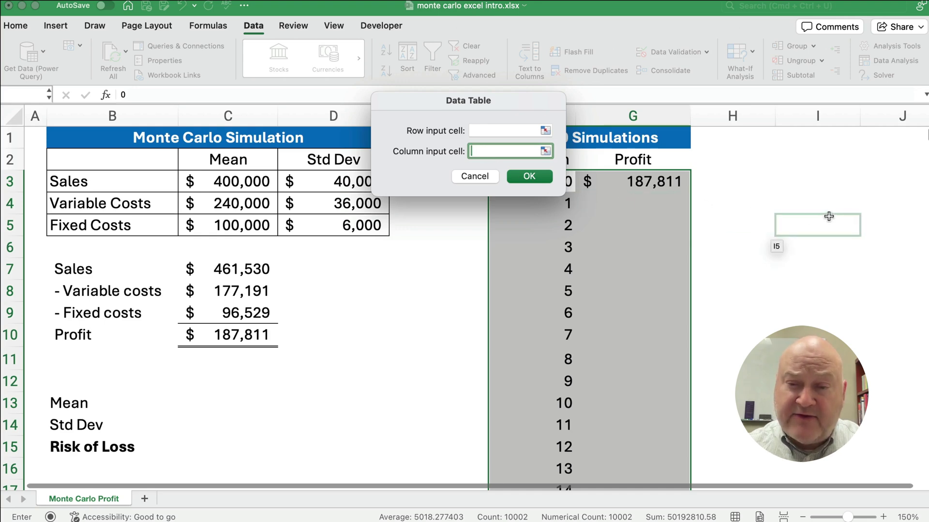
click(793, 202)
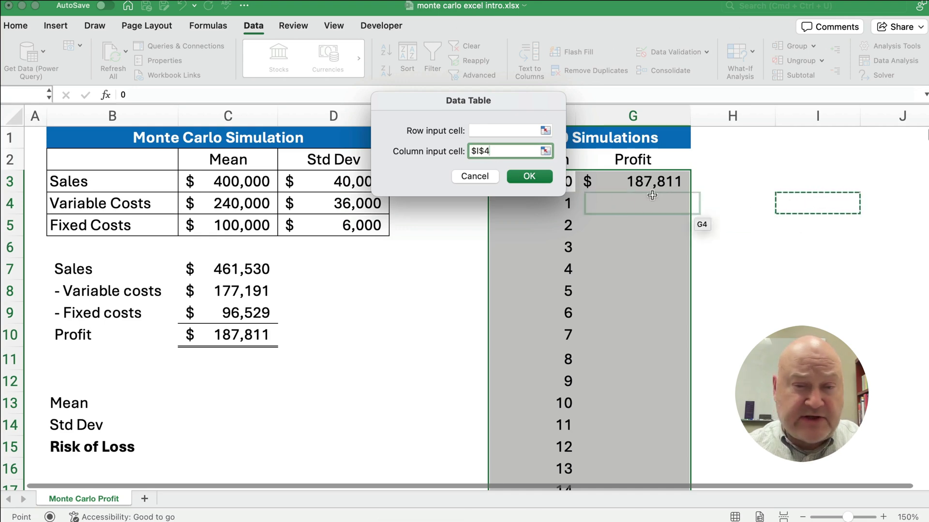
click(528, 177)
Inspect the {=TABLE(,I4)} profits from run 0 ($48,368) to run 10000 ($105,348)
scroll(642, 246, down, 3)
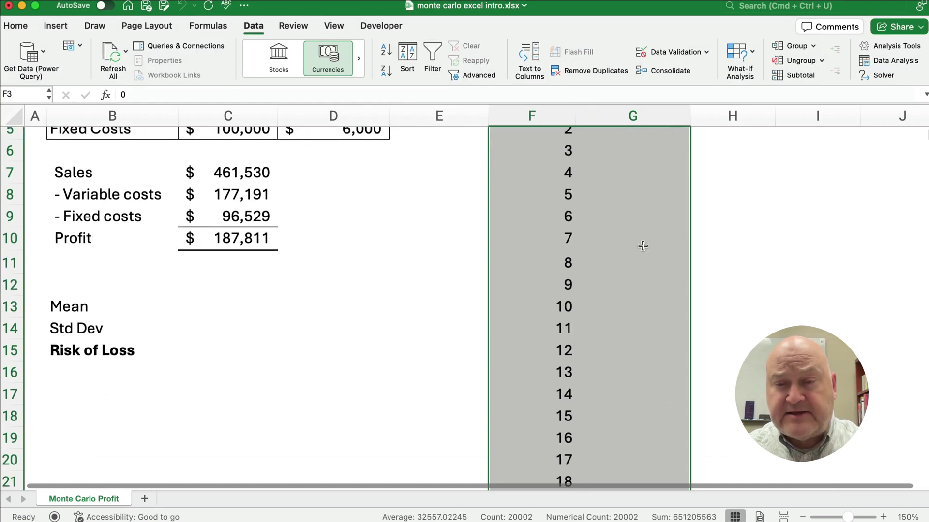
scroll(642, 246, down, 2)
scroll(642, 259, up, 5)
scroll(644, 283, down, 8)
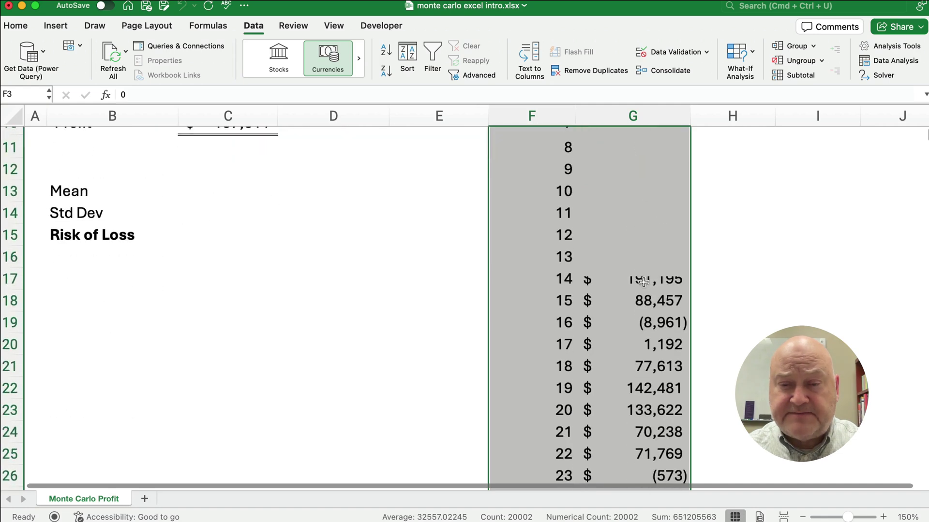
scroll(643, 283, up, 6)
scroll(644, 283, up, 3)
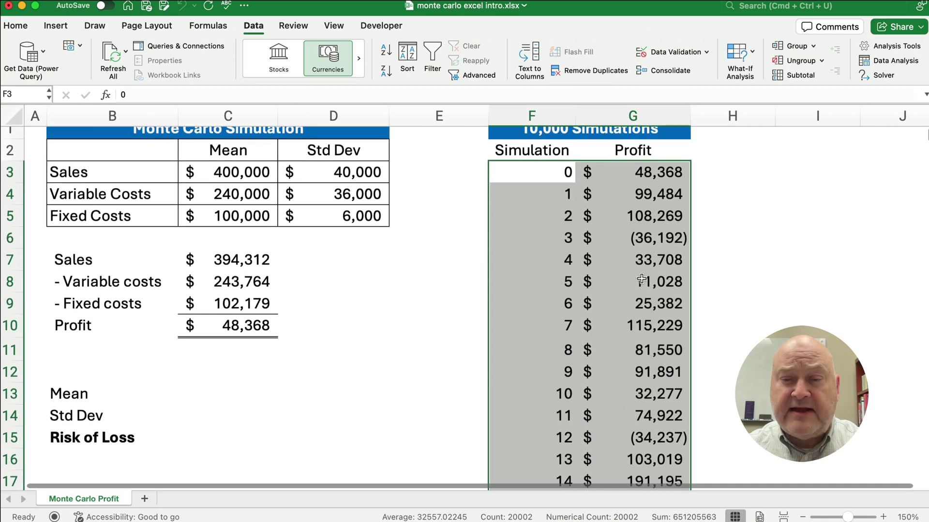
click(631, 192)
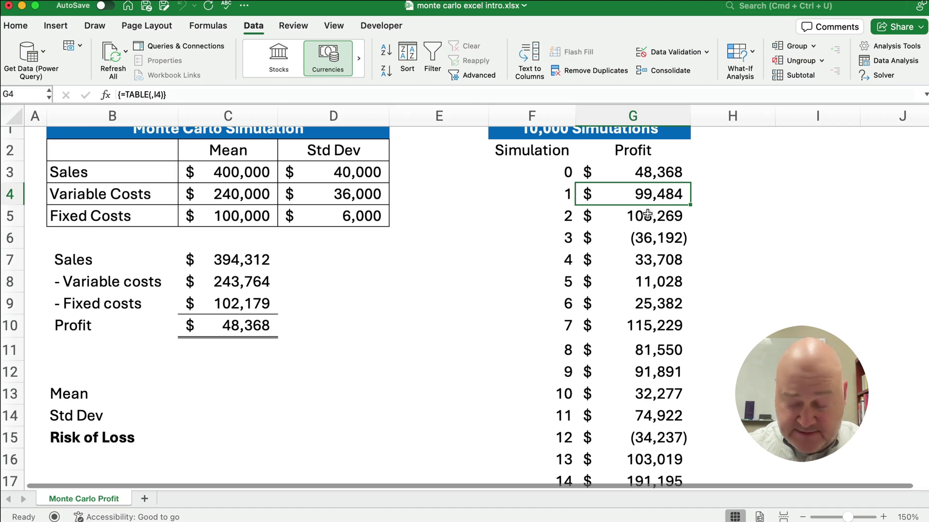
key(super+Down)
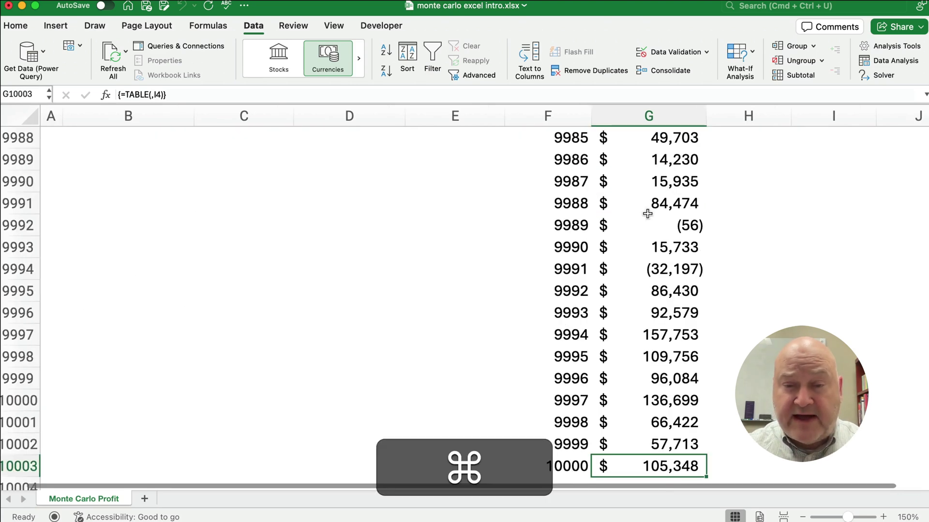
key(super+Up)
key(Up)
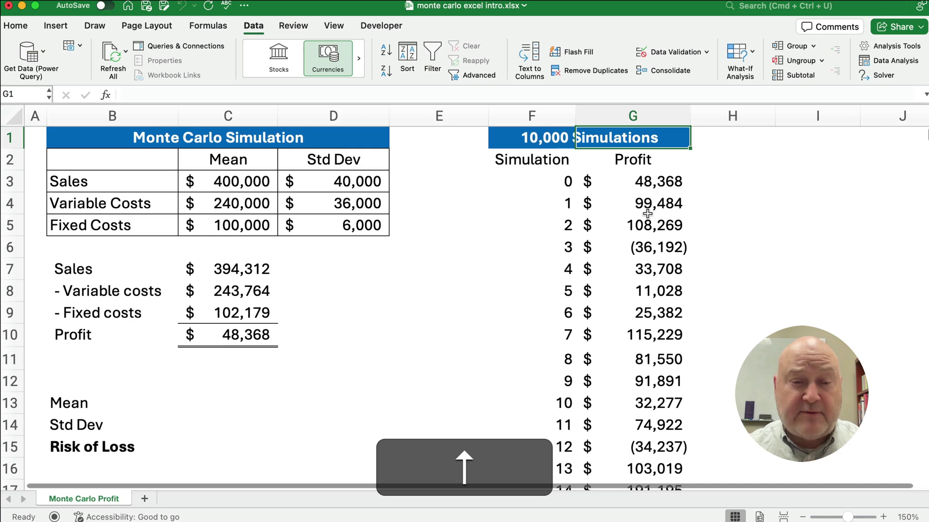
click(214, 412)
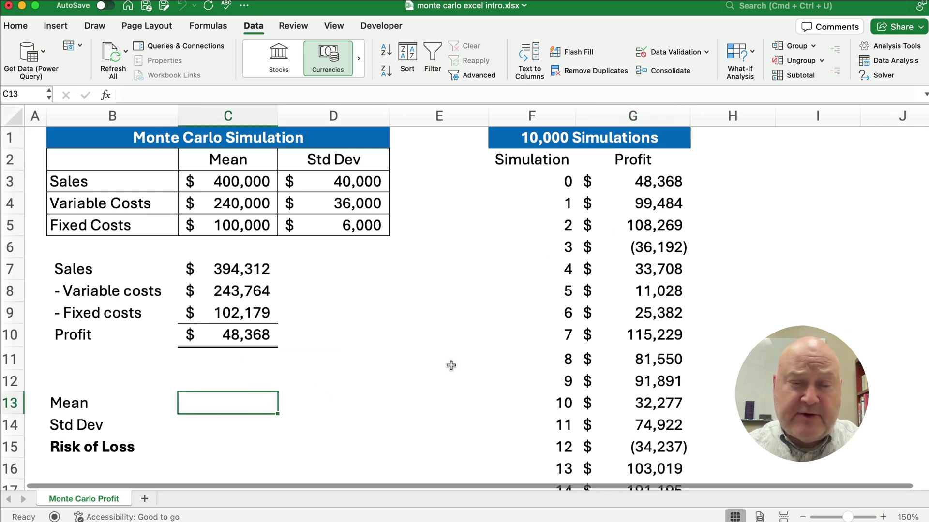
Select G4:G10003 and name it 'profit' in the Name Box
click(628, 208)
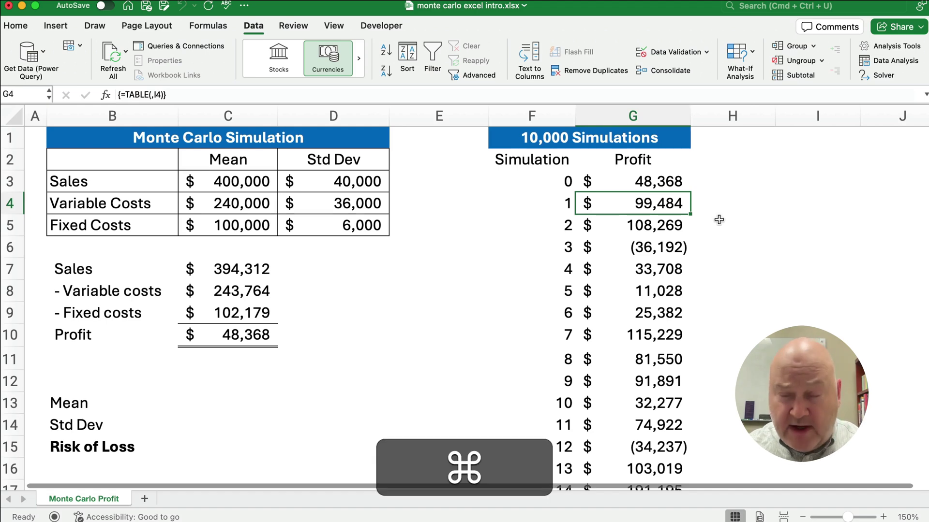
key(shift+super+Down)
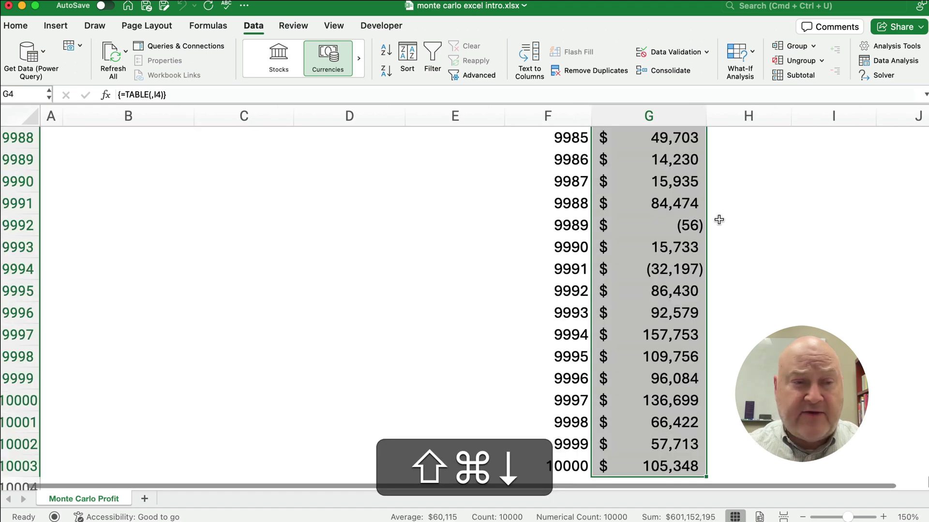
click(39, 99)
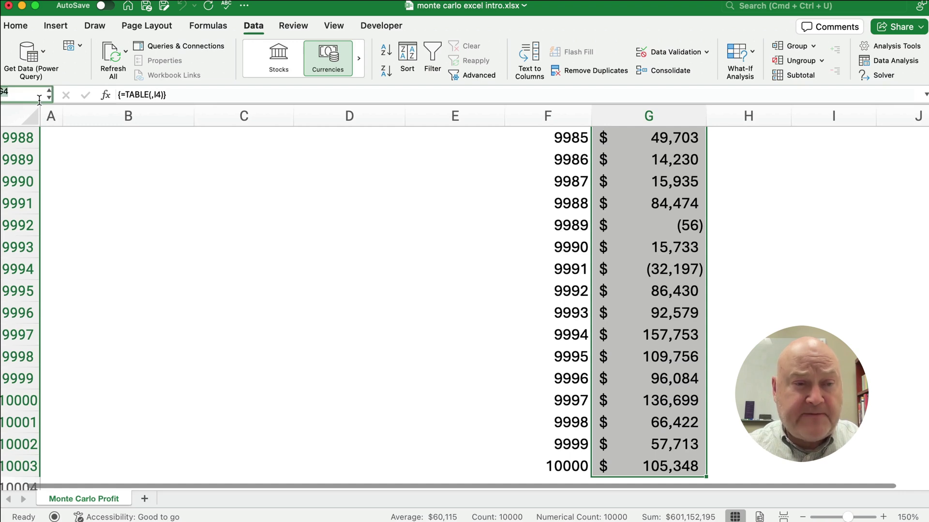
drag(2, 57, 4, 56)
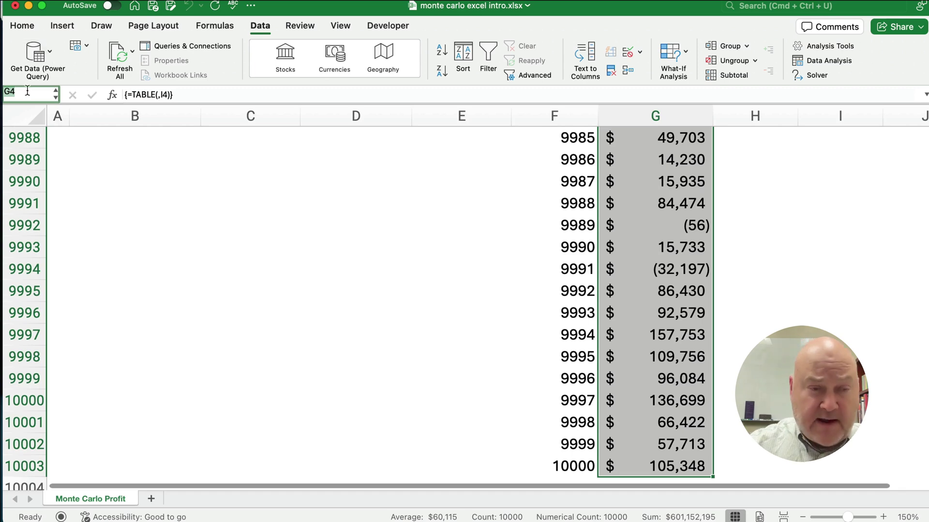
text(profit)
key(Return)
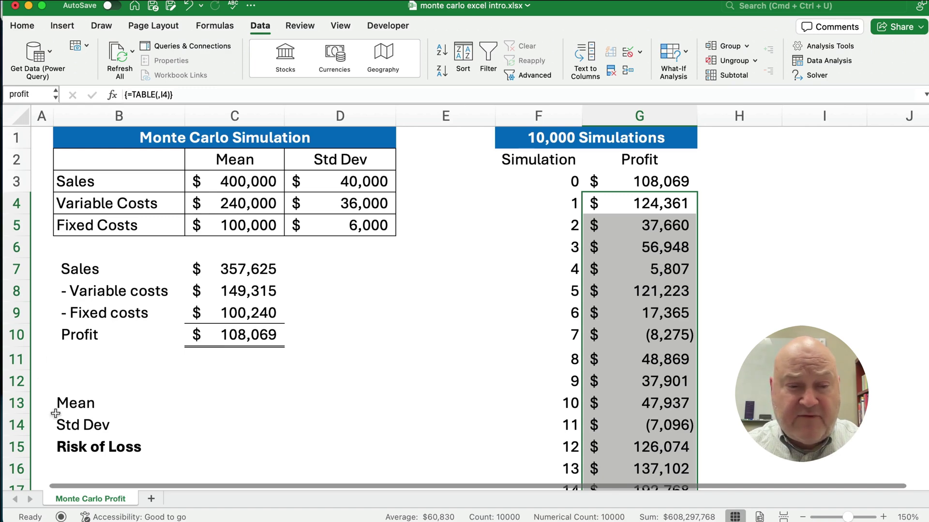
Enter =AVERAGE(profit) in C13, showing a mean of $59,499
click(227, 402)
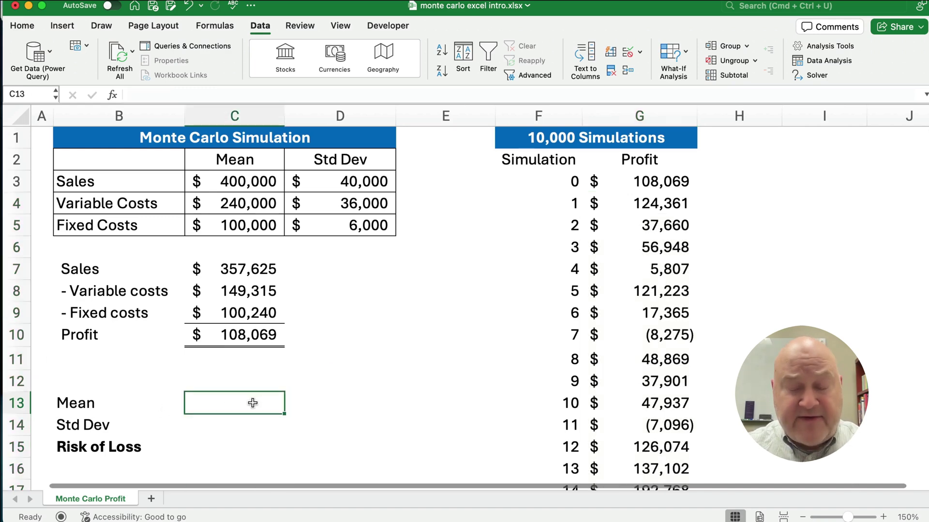
text(=avera)
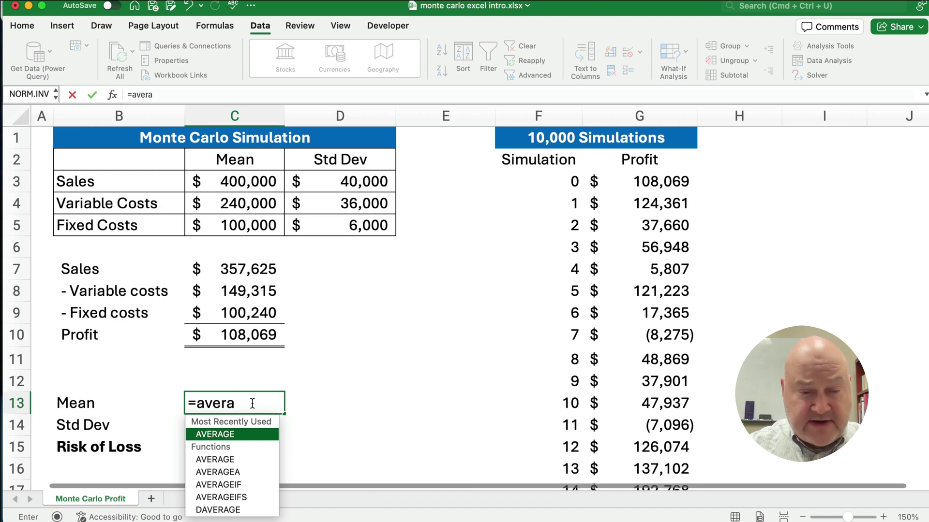
key(Tab)
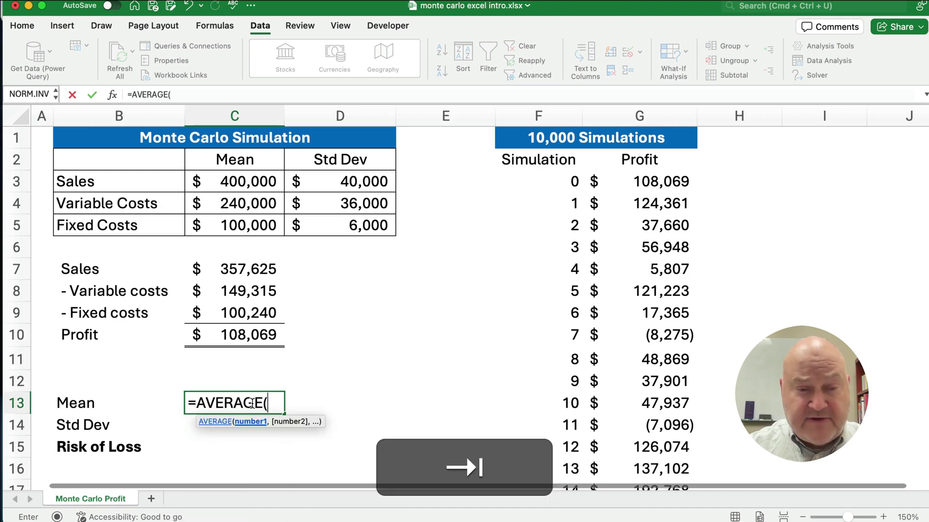
text(prof)
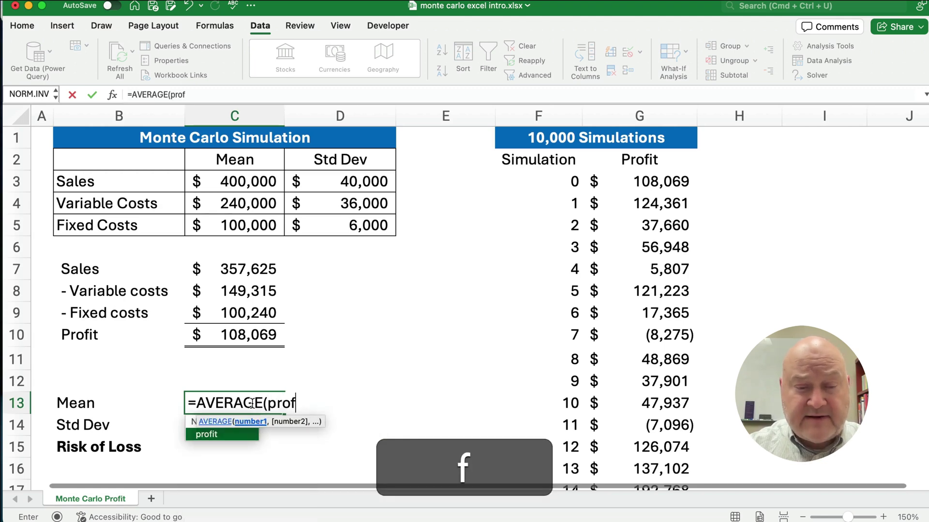
double_click(225, 435)
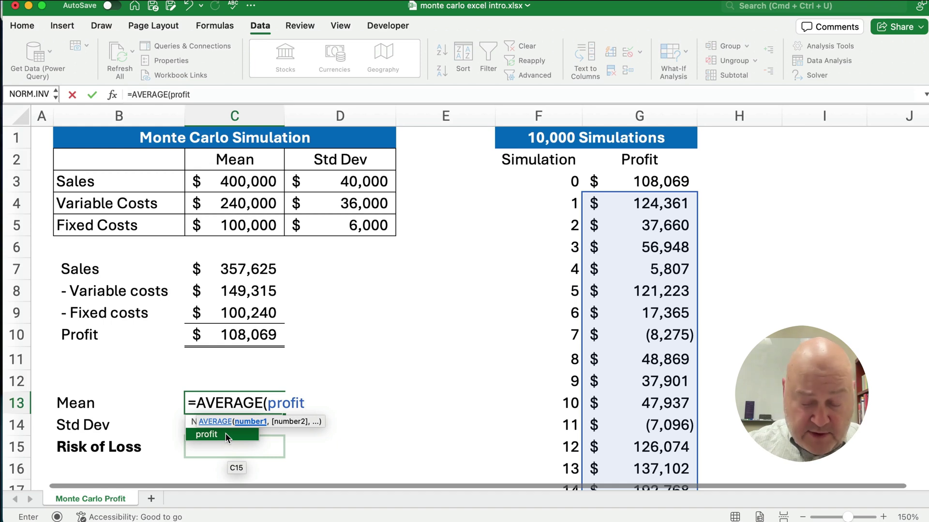
text())
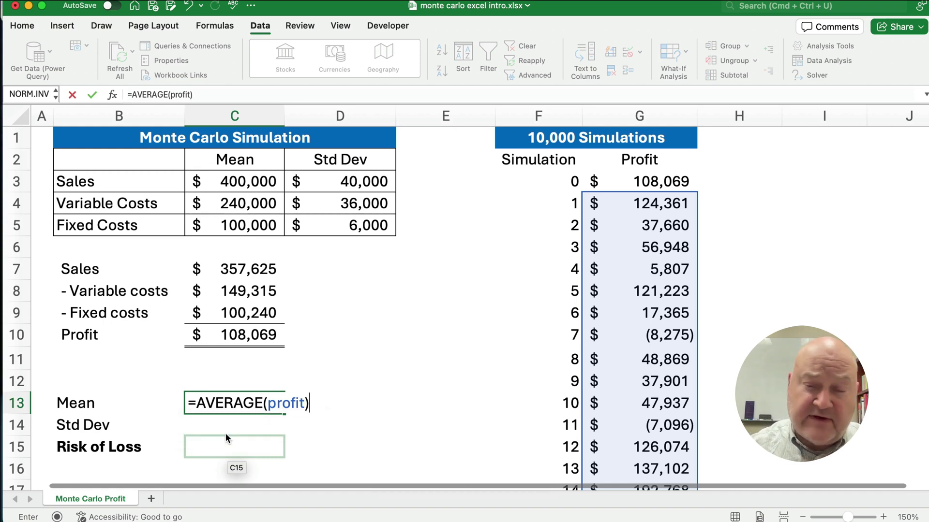
key(Return)
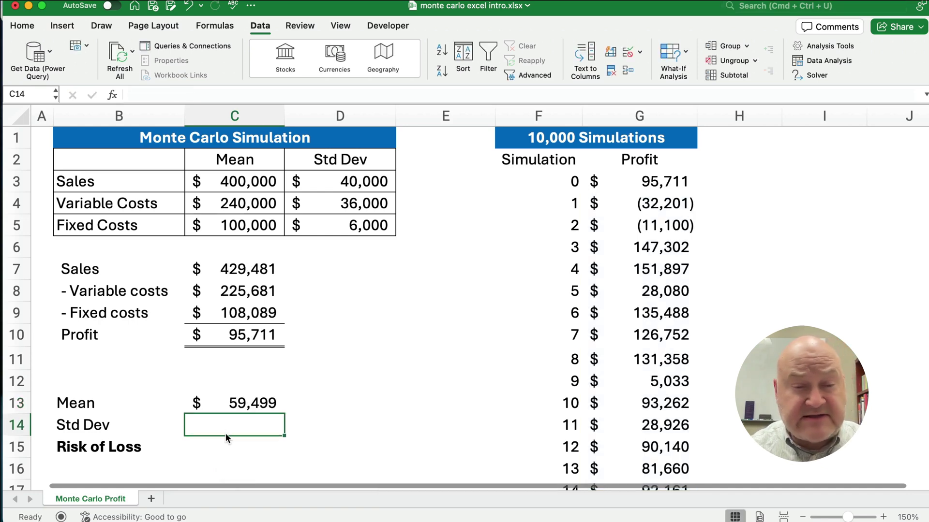
Enter =STDEV.S(profit) in C14, showing $54,578
text(=std)
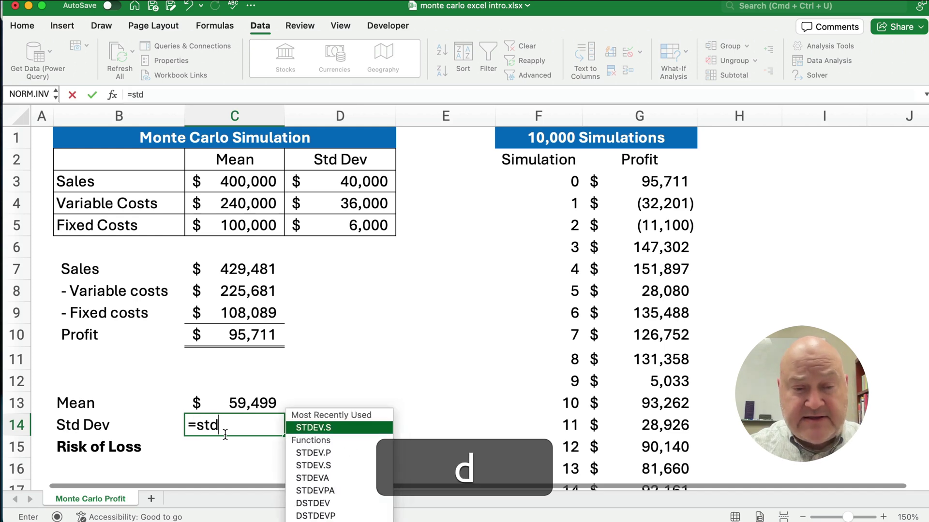
double_click(312, 427)
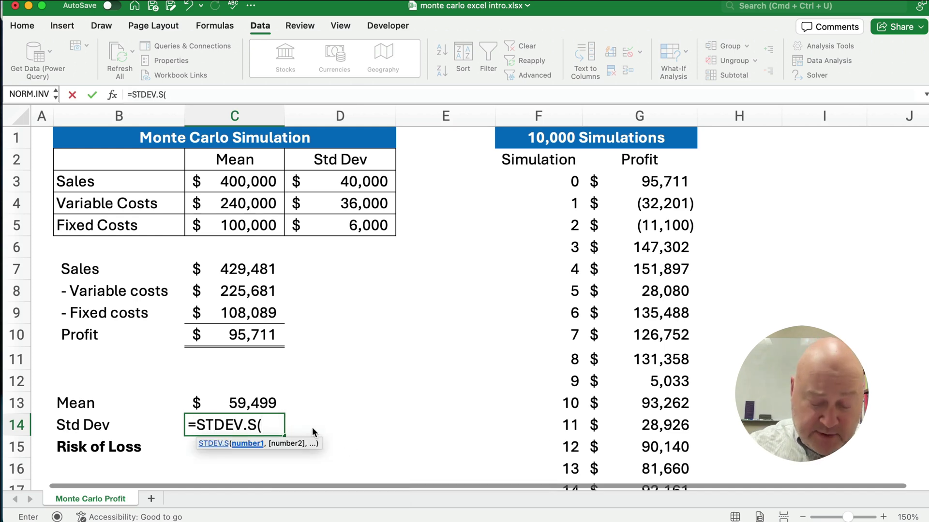
text(prof)
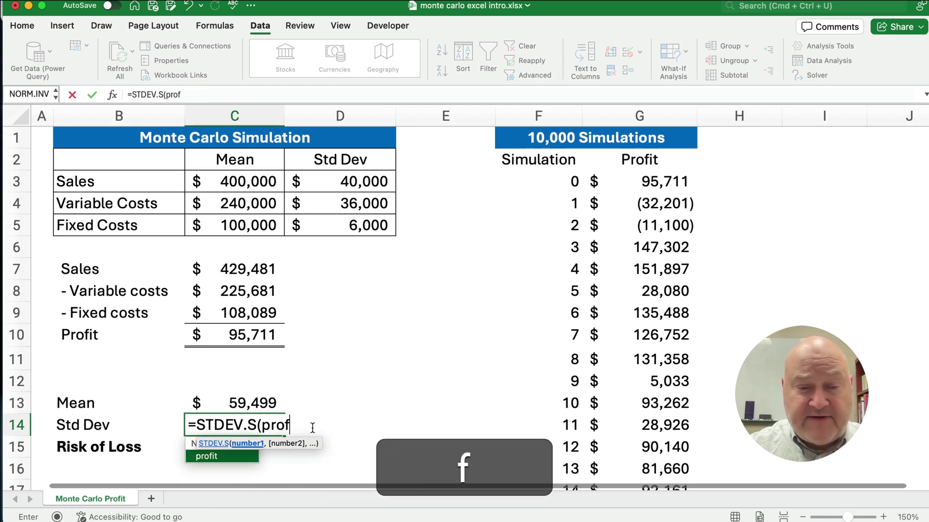
double_click(226, 460)
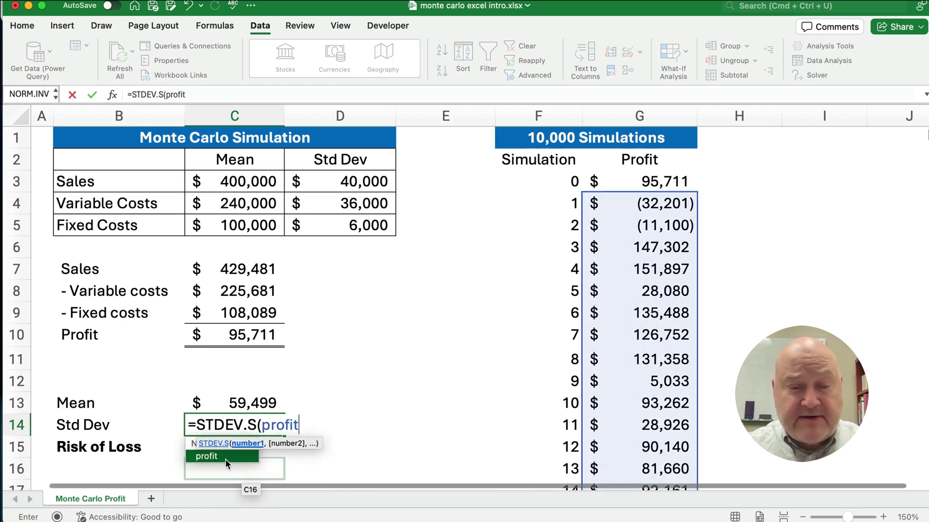
text())
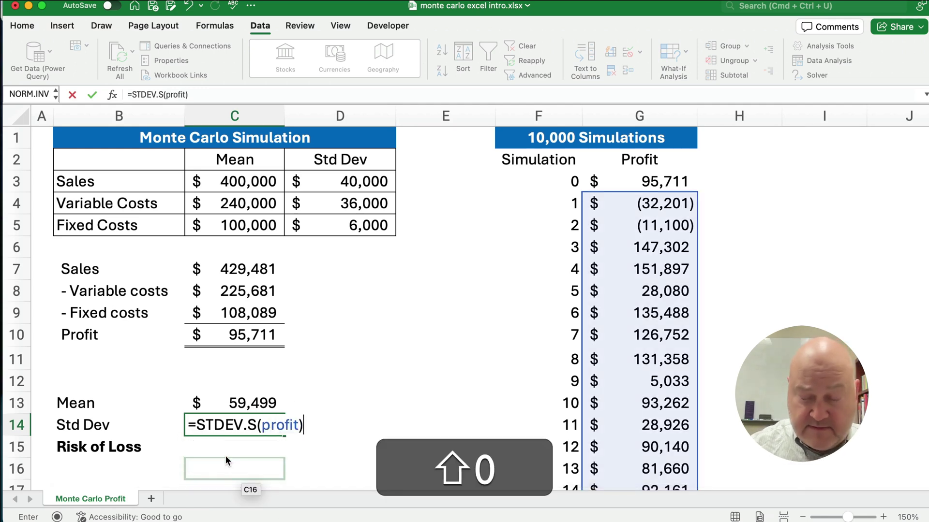
key(Return)
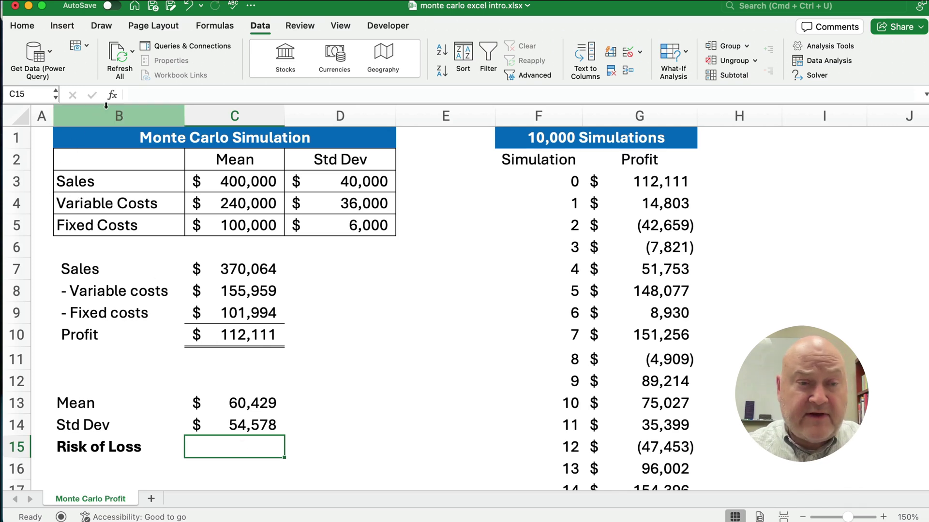
Enter =COUNTIFS(profit,"<0") in C15 to count the losing simulations
click(113, 95)
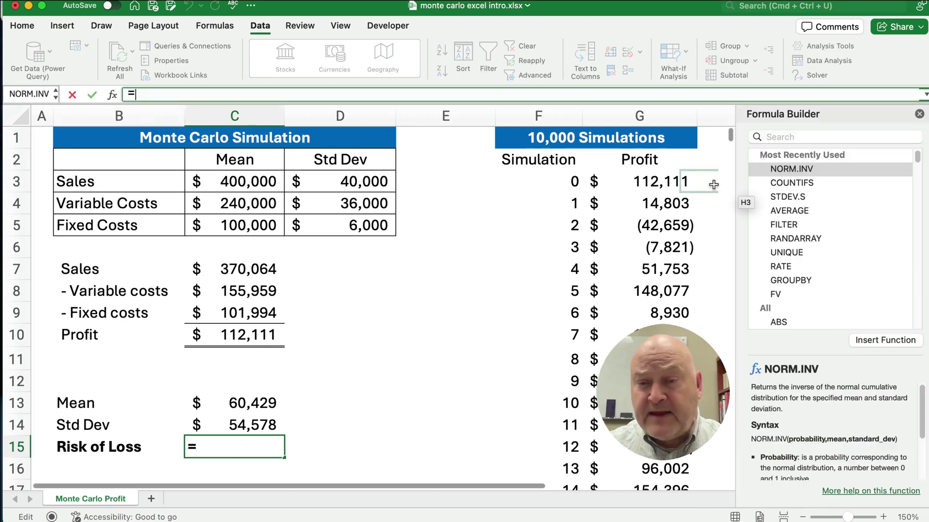
double_click(787, 182)
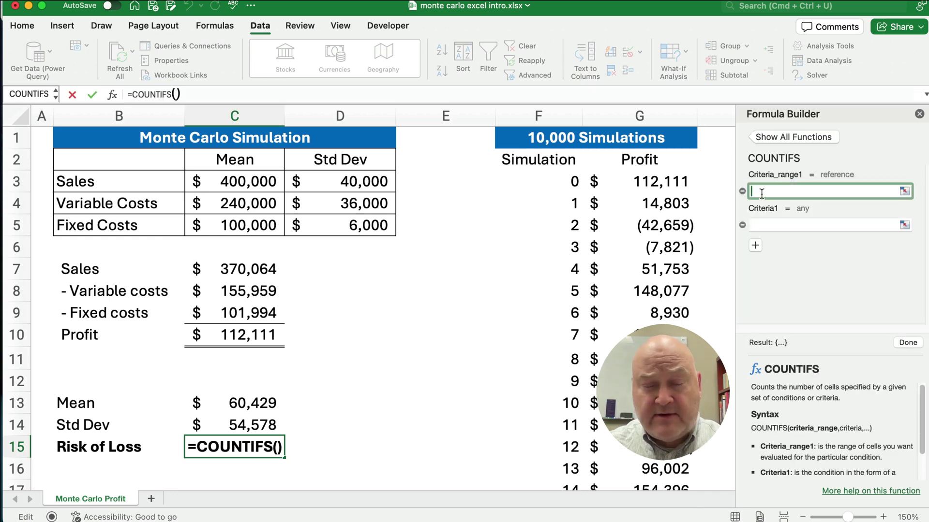
text(pro)
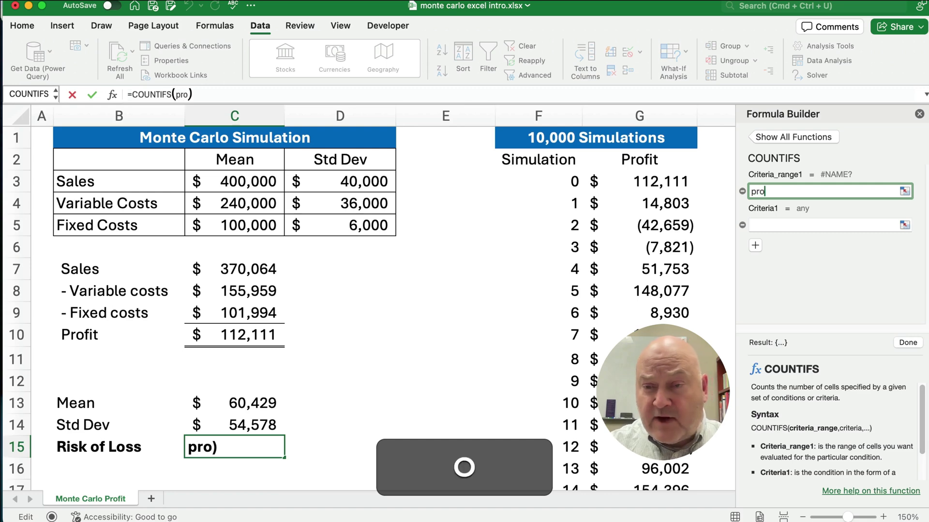
text(fit)
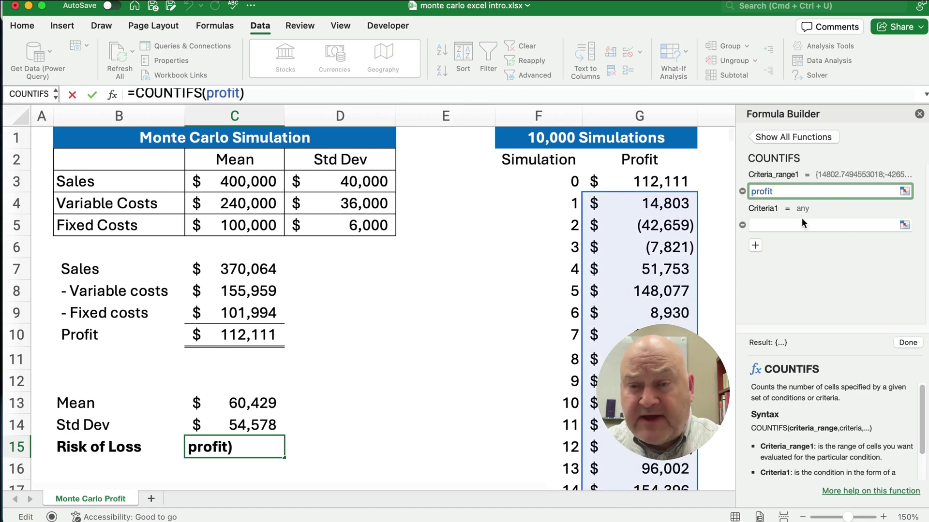
click(776, 227)
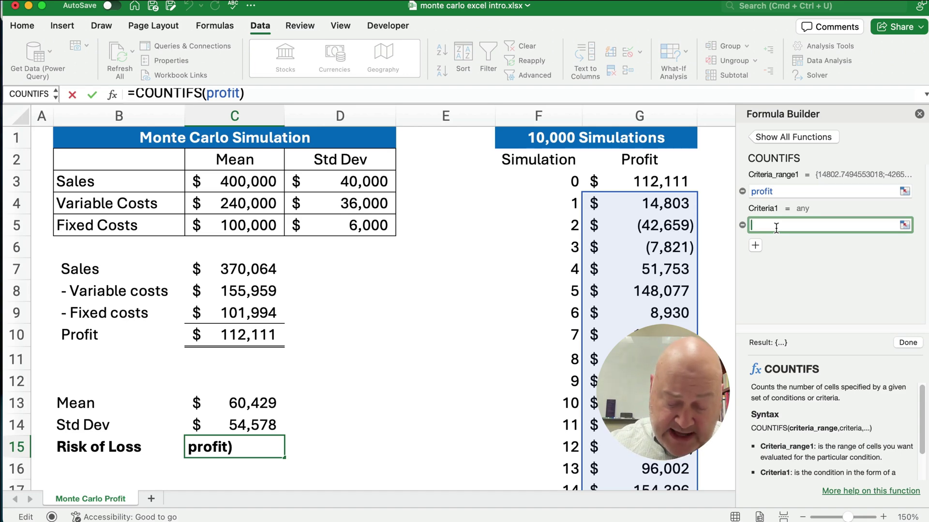
text(<)
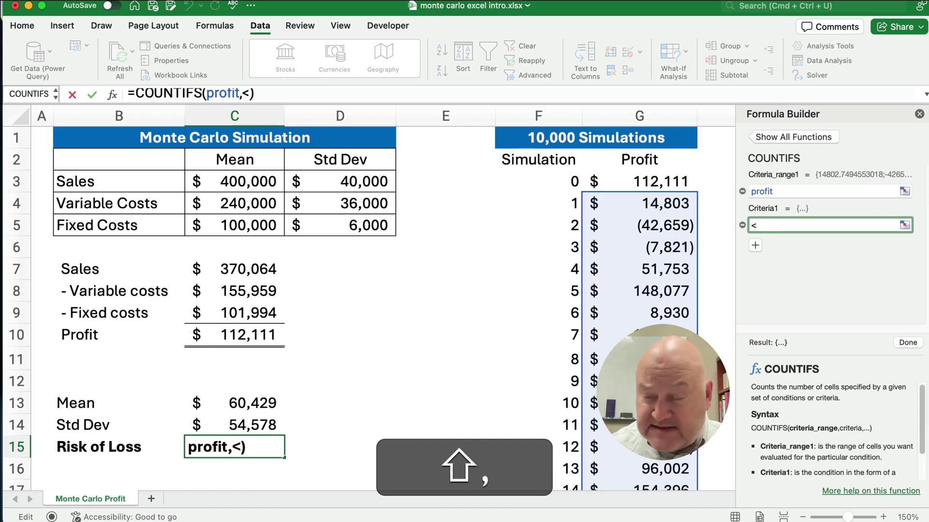
text(0)
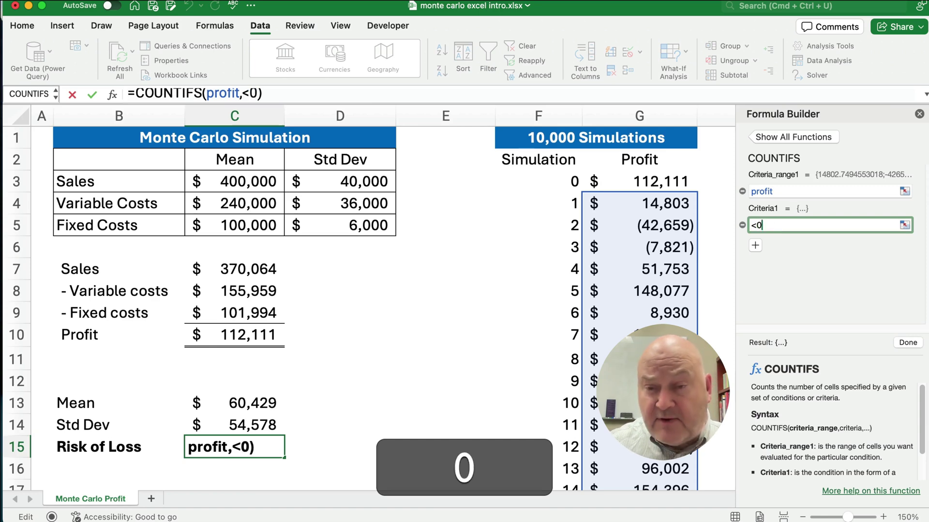
click(912, 343)
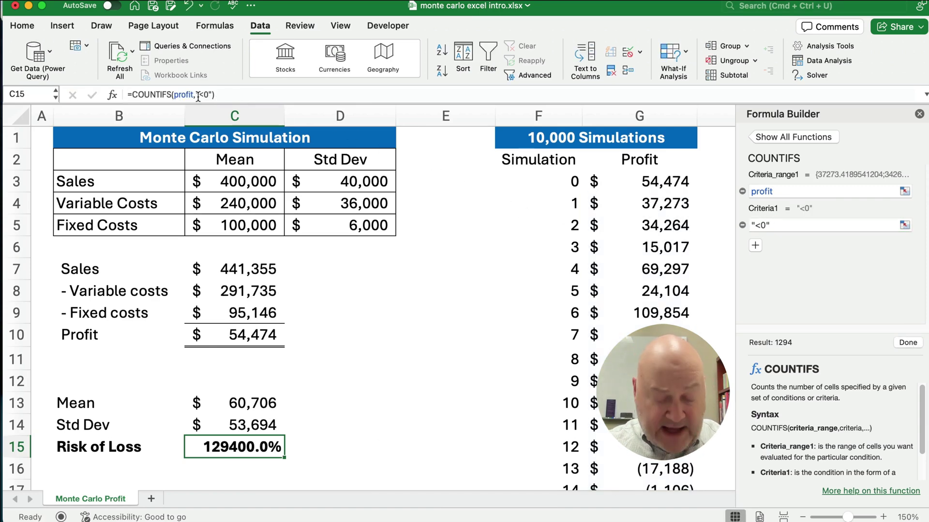
key(super)
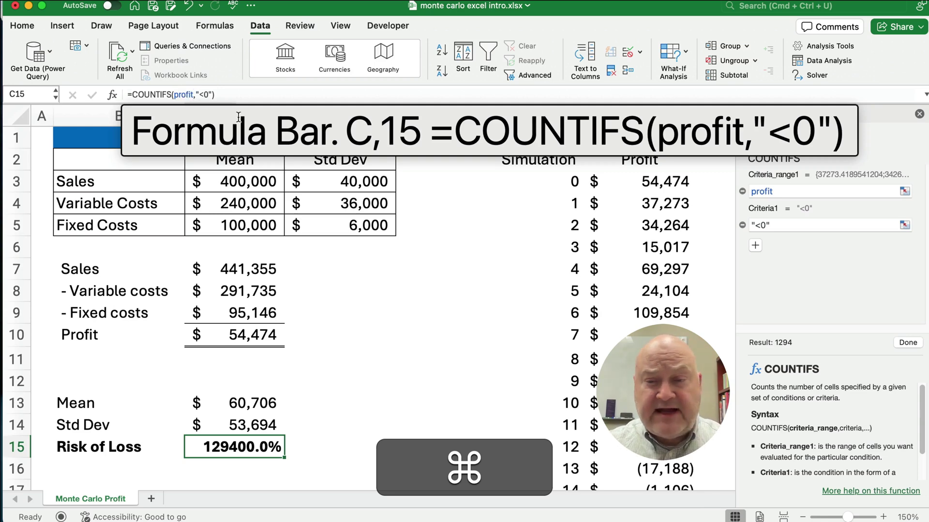
click(919, 114)
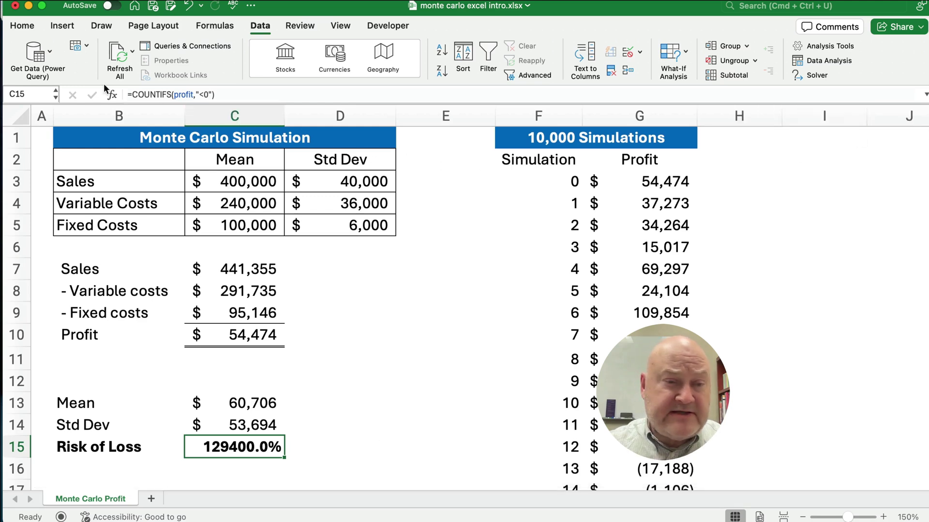
Divide the C15 loss count by 10000 so Risk of Loss shows 13.6%
key(super)
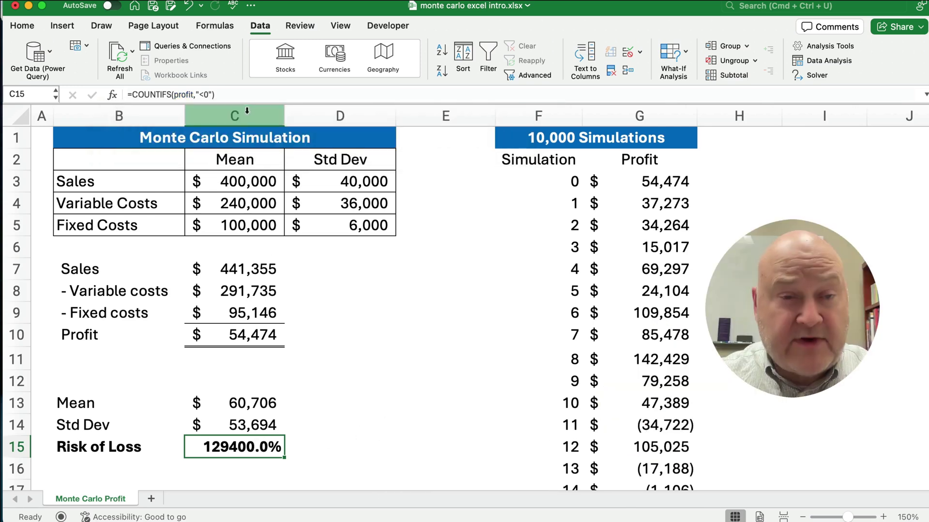
click(240, 92)
text(/)
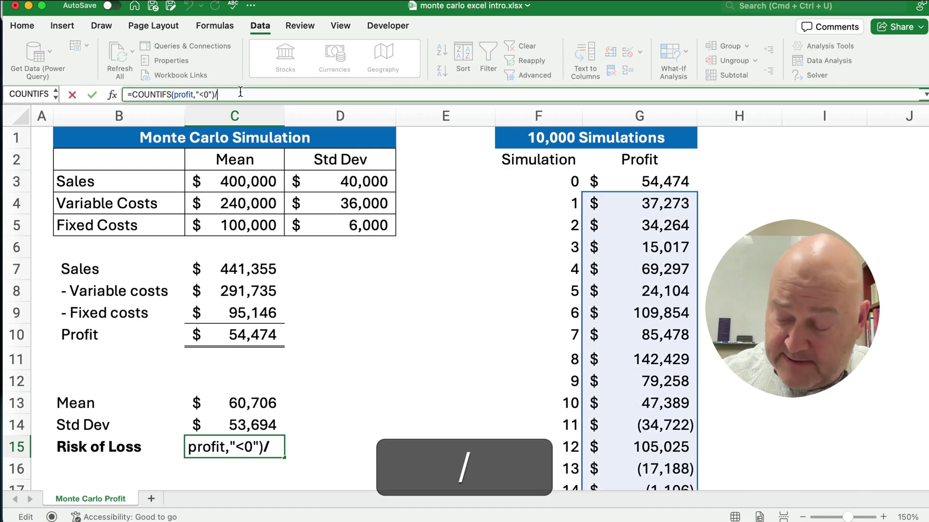
text(10000)
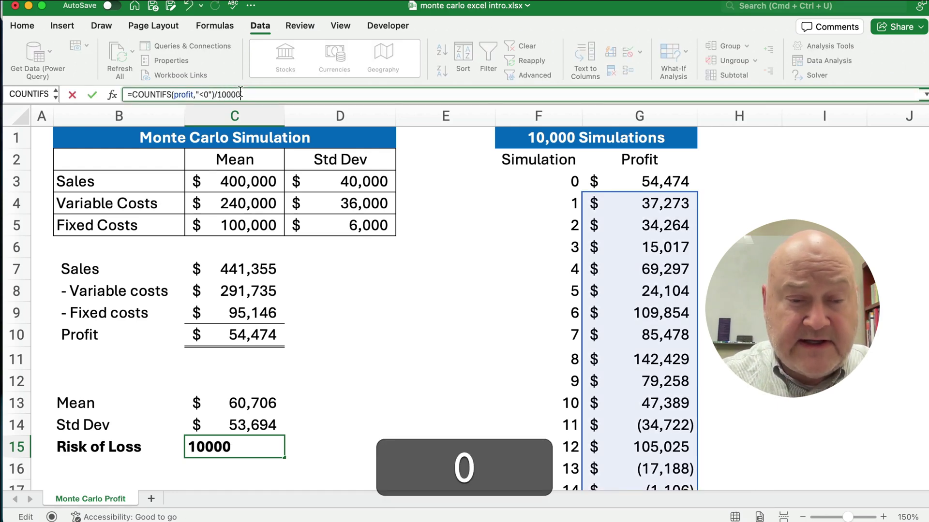
key(Return)
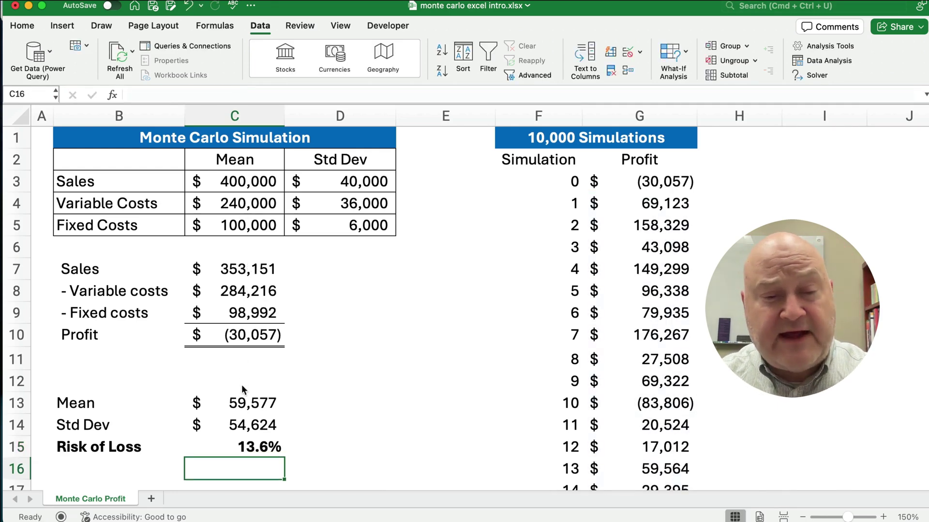
click(252, 446)
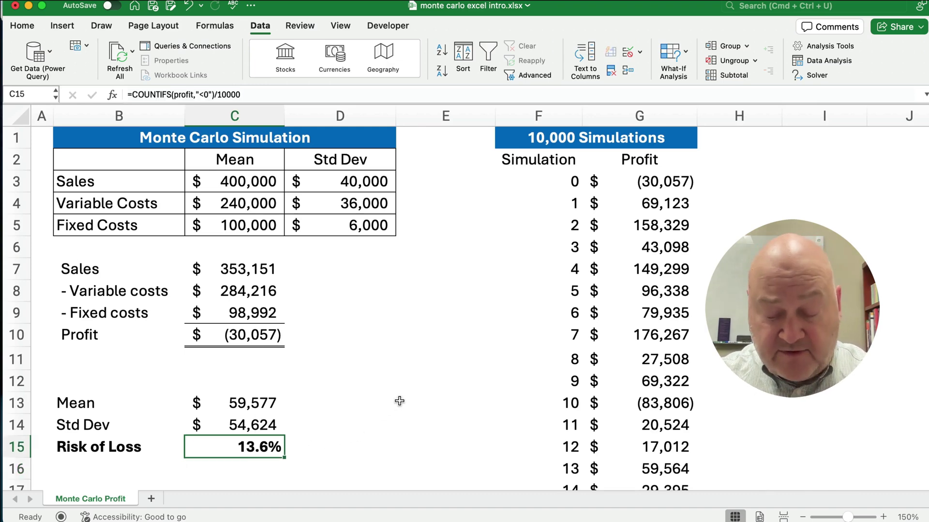
Recalculate twice with F9, giving Risk of Loss 12.9%, mean $60,670, std dev $53,430
key(F9)
key(F9)
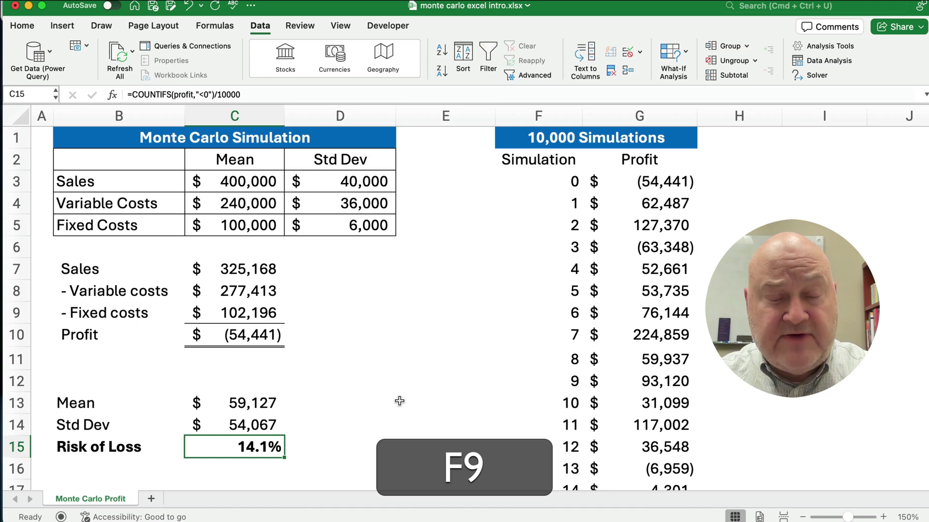
key(F9)
key(F9)
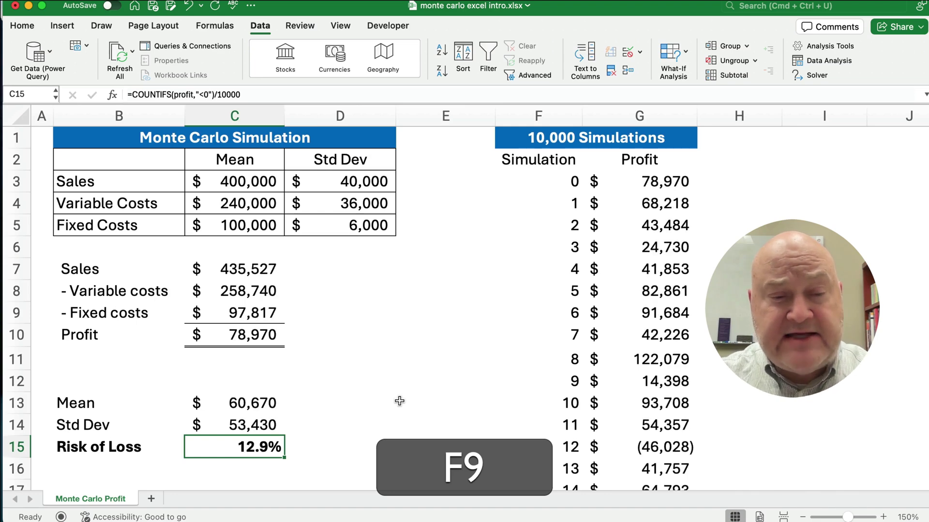